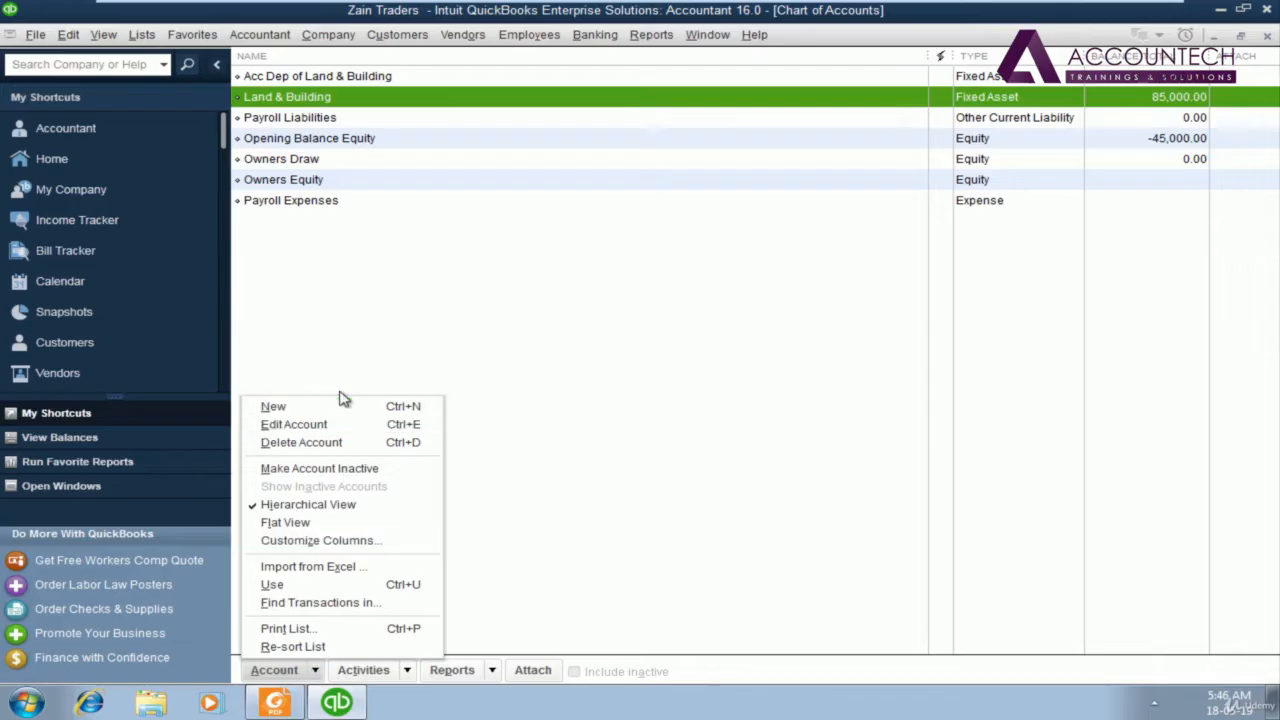
left_click(340, 405)
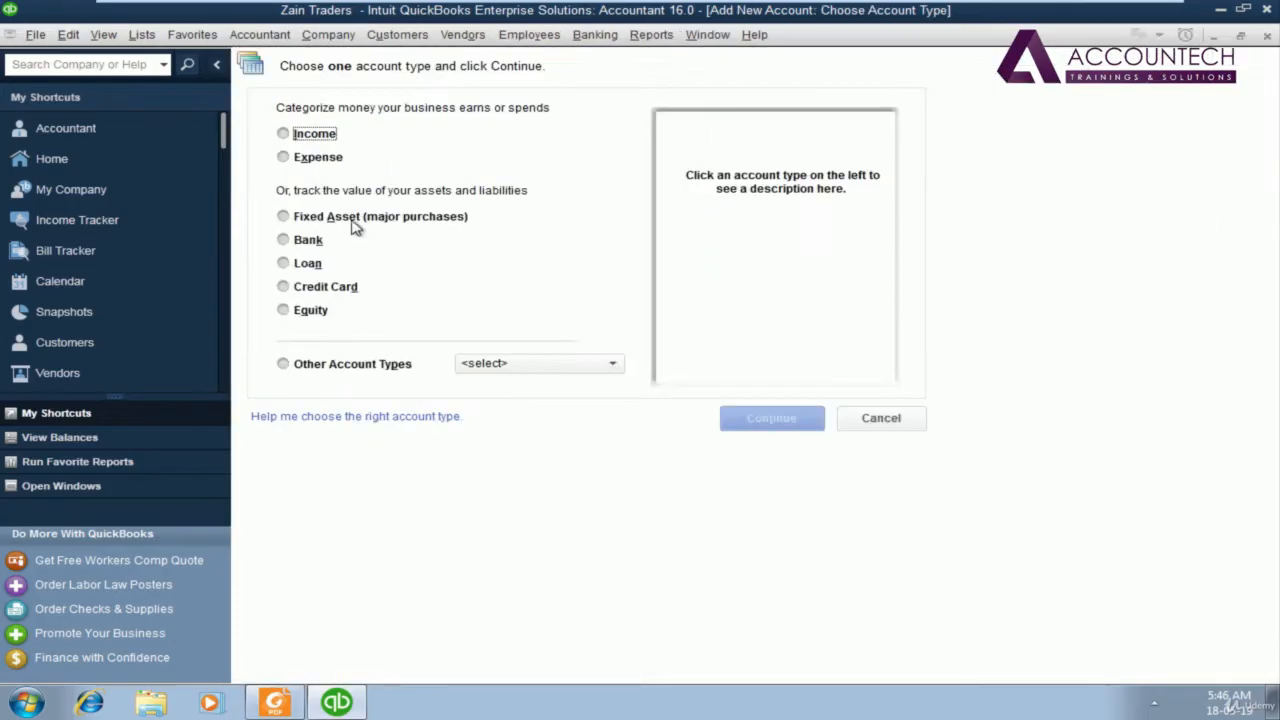
left_click(352, 218)
left_click(795, 418)
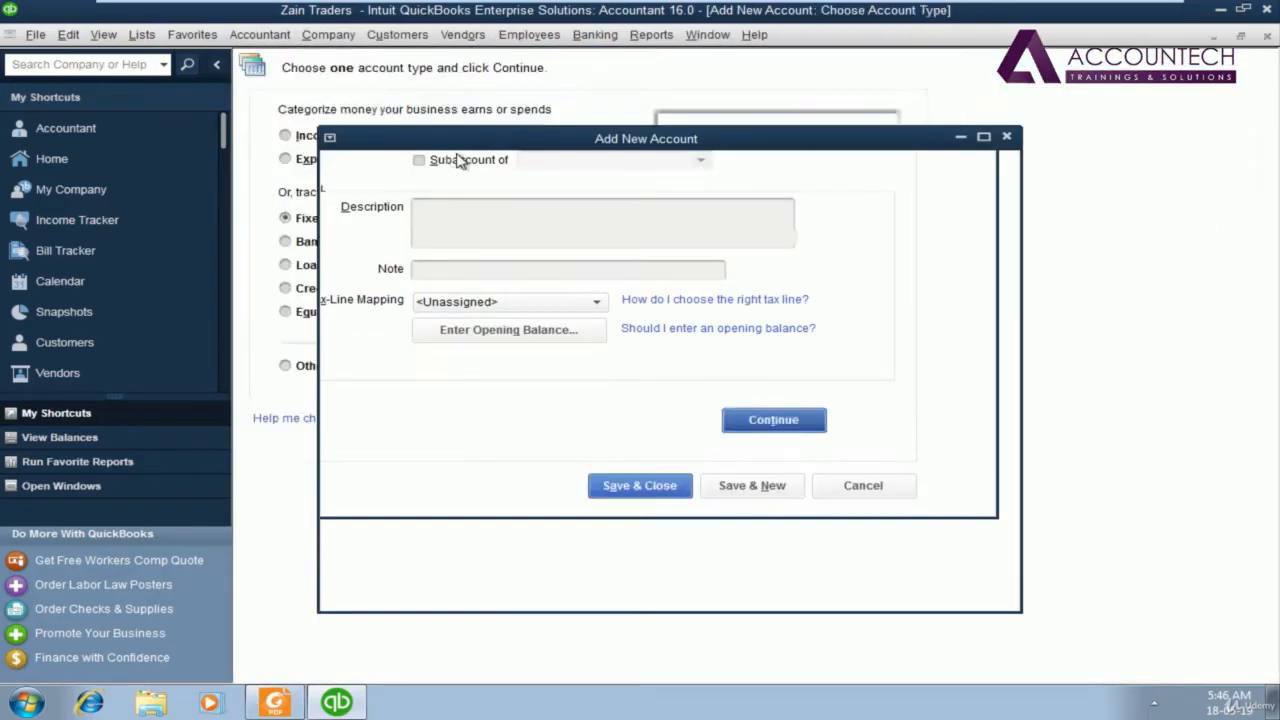
type("M")
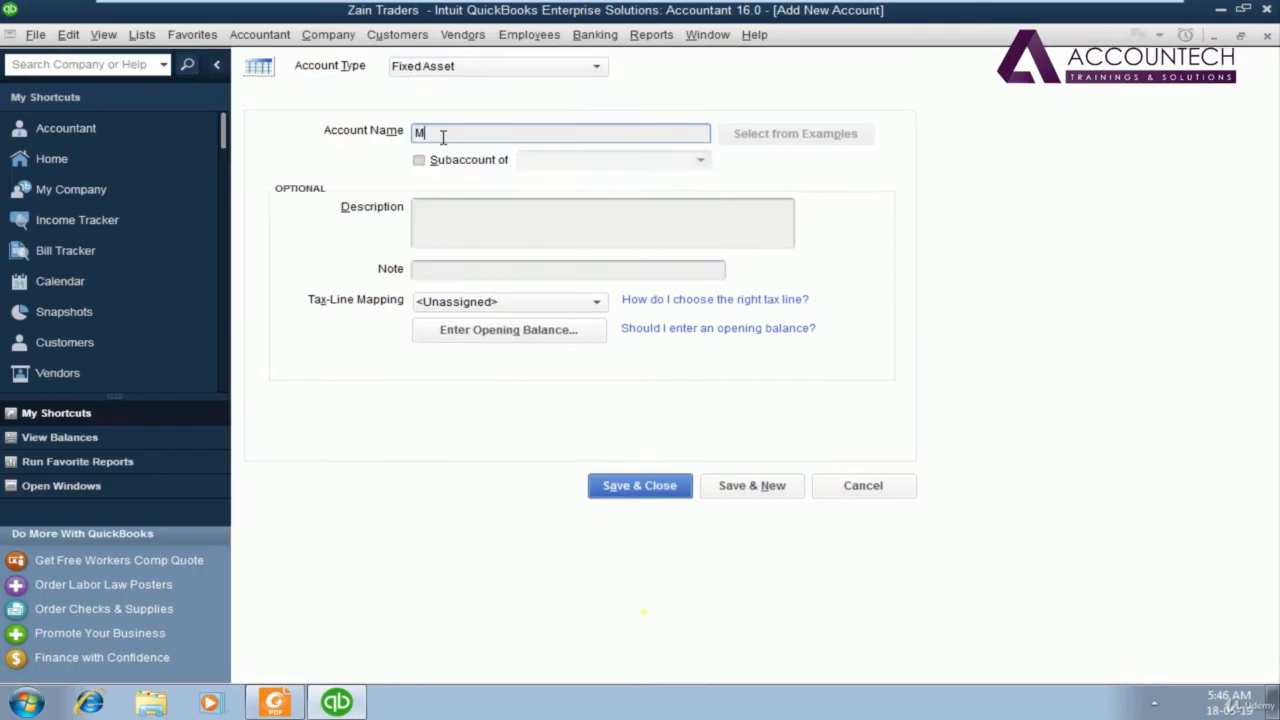
type("otor V")
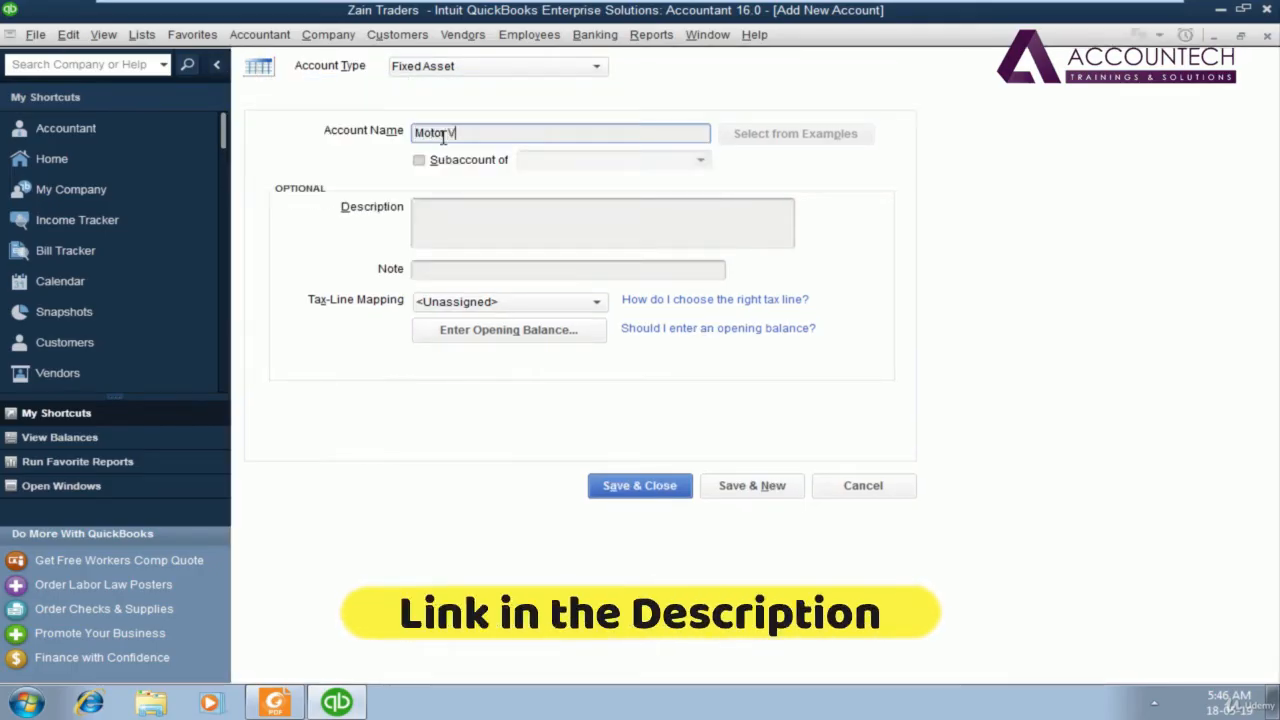
type("ehicles")
key("Tab")
left_click(509, 329)
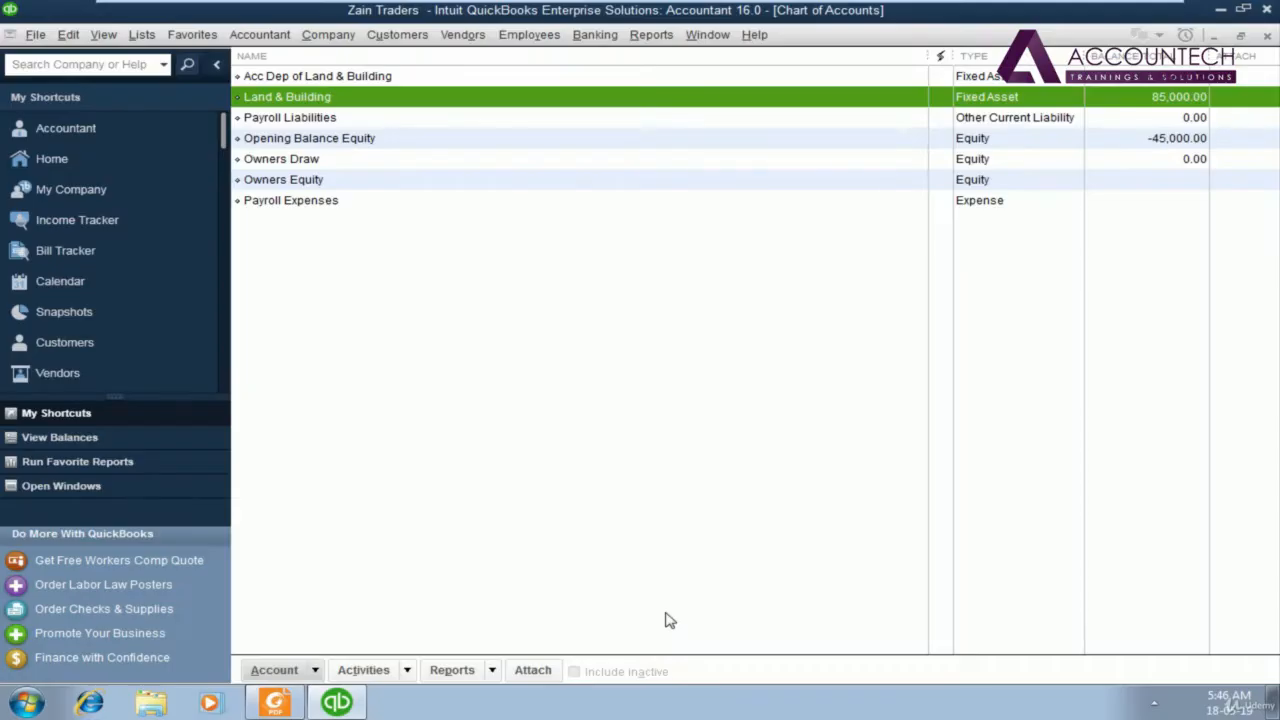
- Check the opening balances PDF, and in QuickBooks start a new Fixed Asset account named Motor Vehicles
left_click(280, 703)
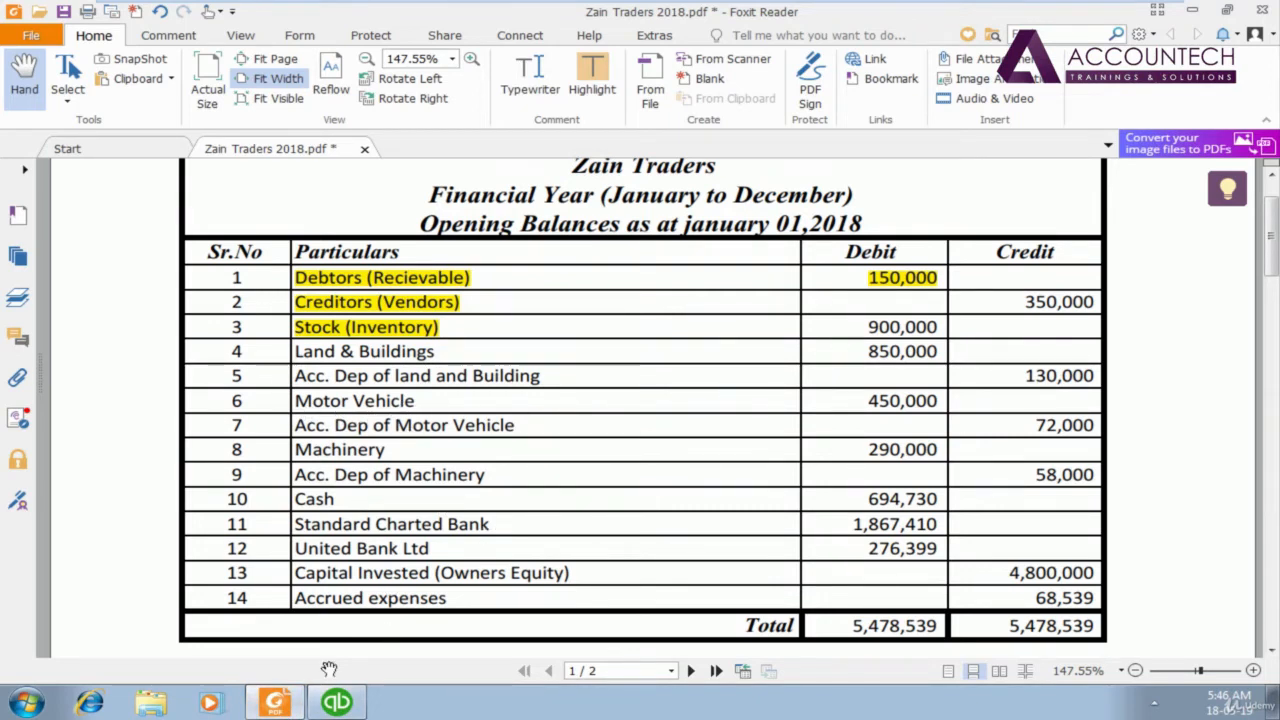
left_click(368, 711)
left_click(270, 673)
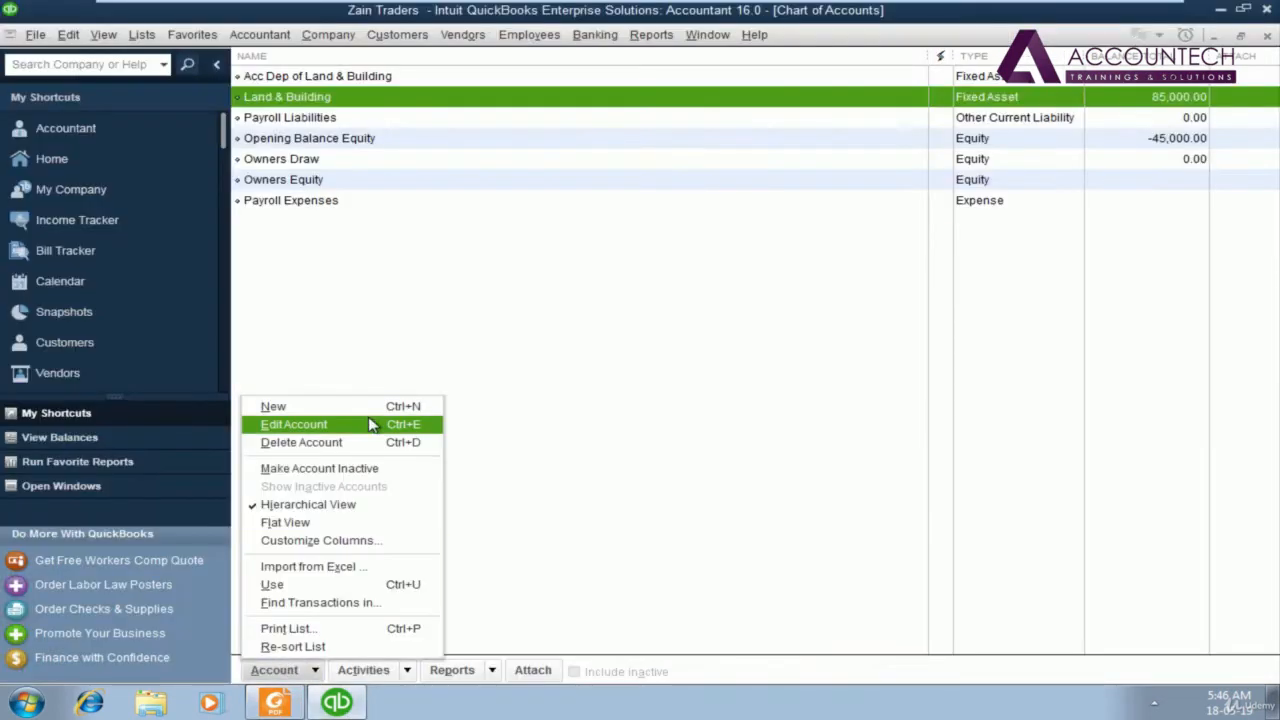
left_click(597, 287)
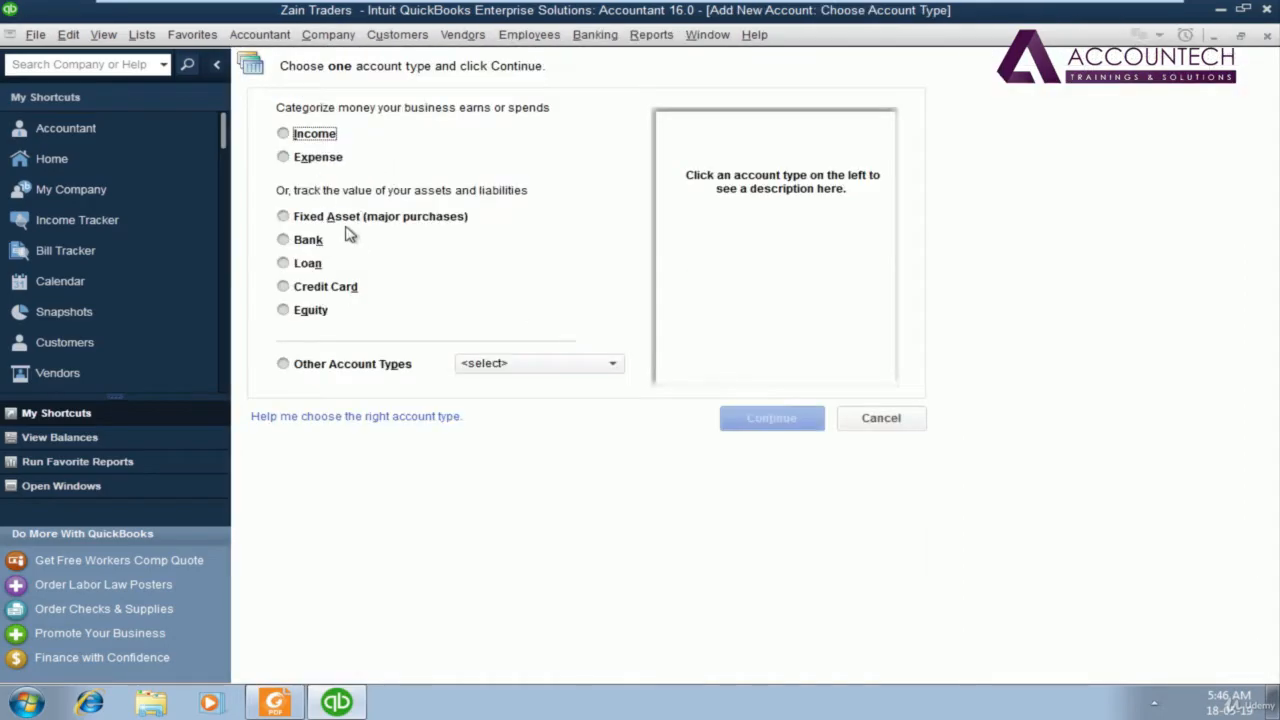
left_click(355, 220)
left_click(785, 408)
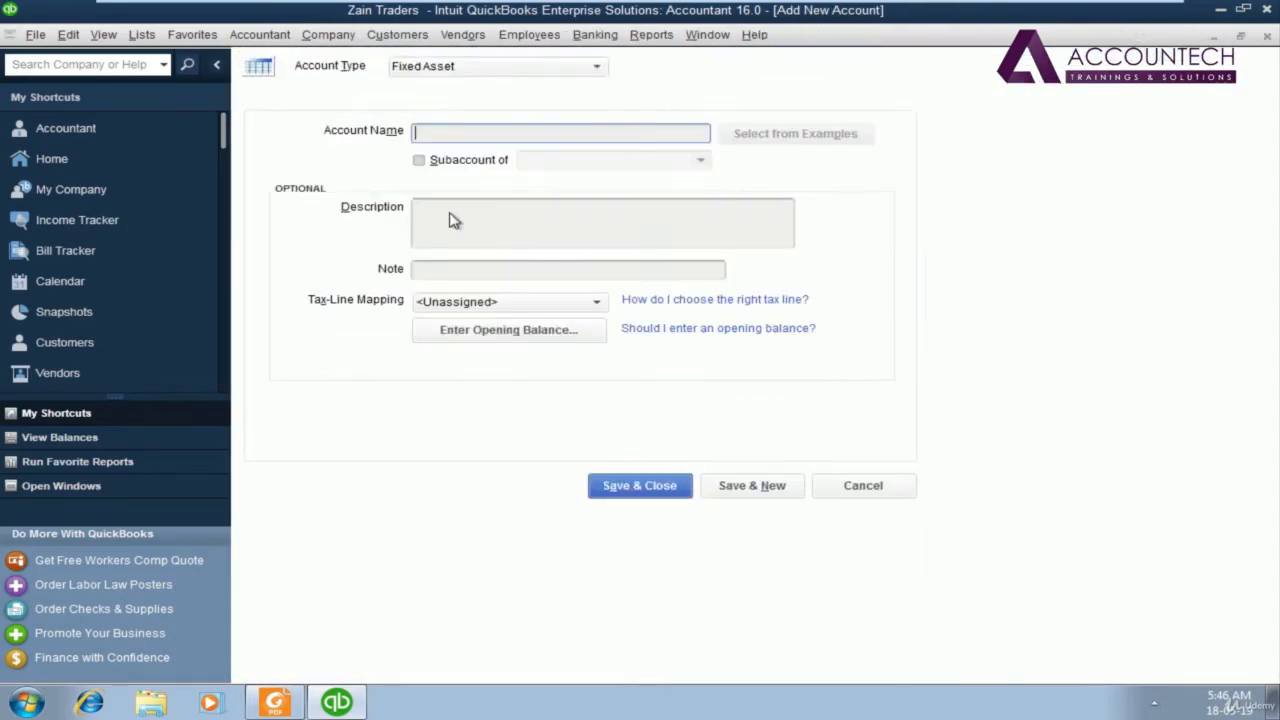
type("Motor Vehicles")
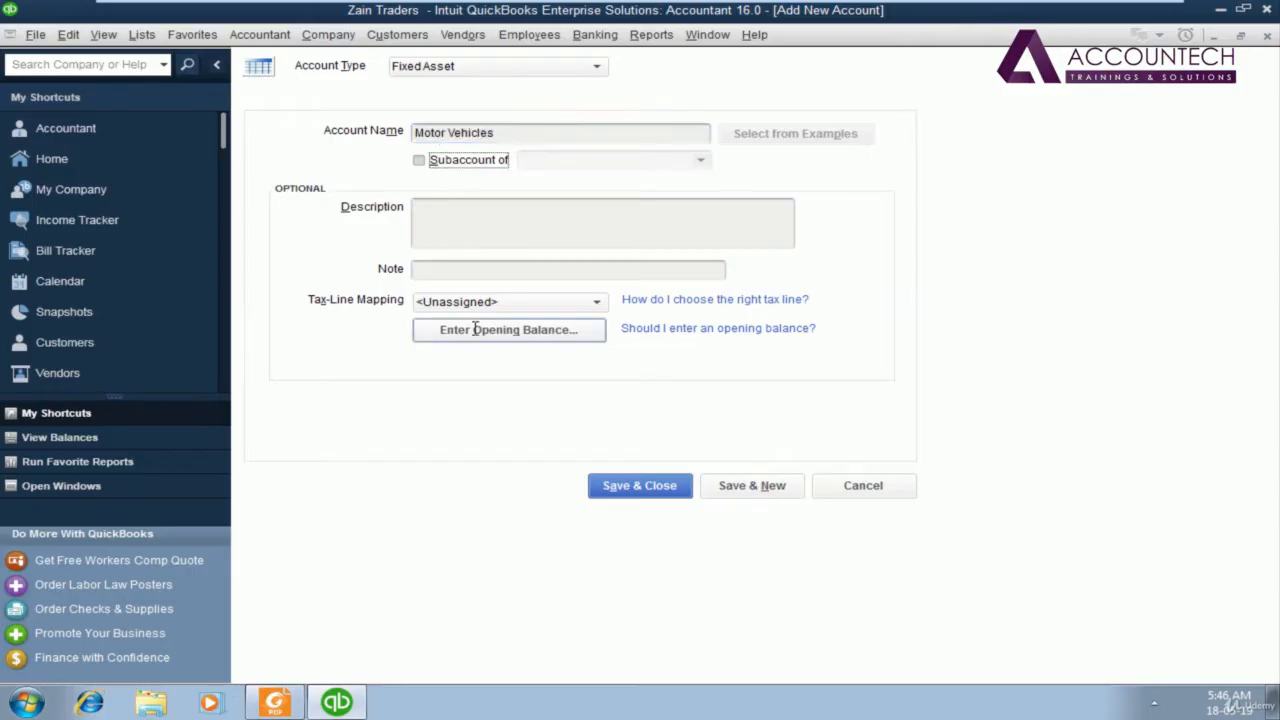
- Give the Motor Vehicles account the PDF's opening balance of 450,000 as of 01-01-2018, and save it to start another account
left_click(506, 330)
key("alt+Tab")
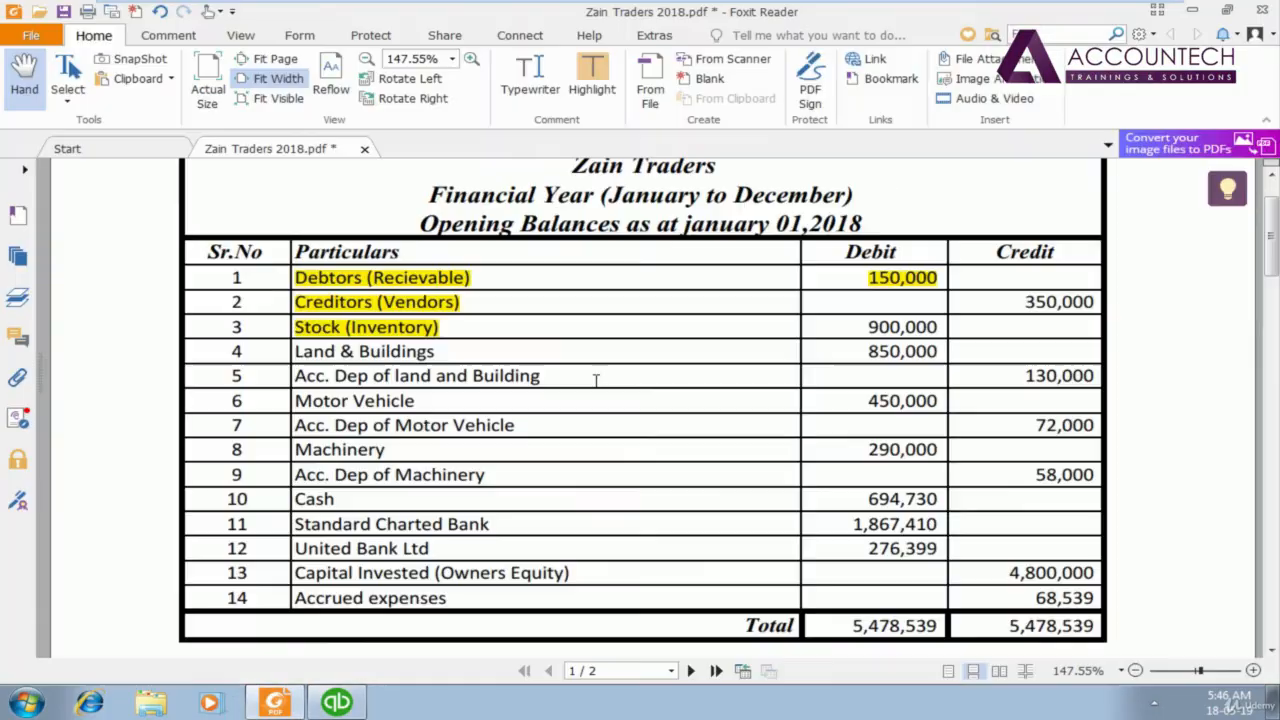
key("alt+Tab")
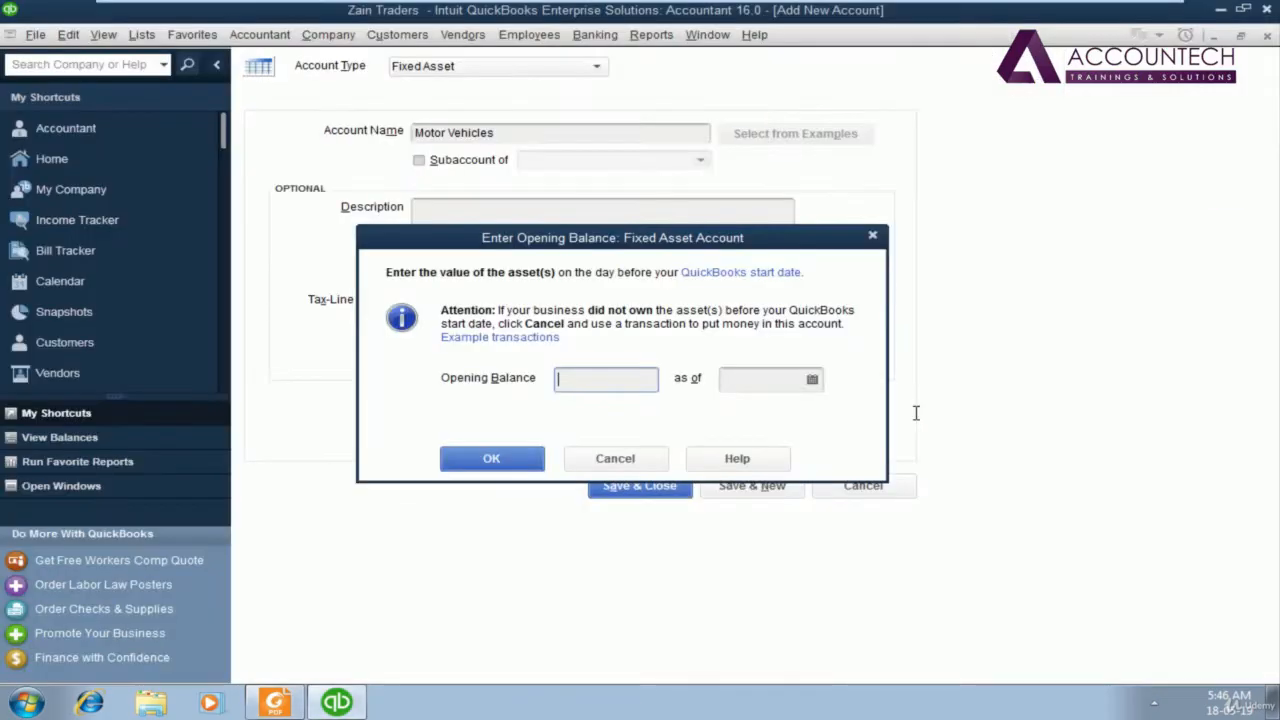
type("450000")
key("Tab")
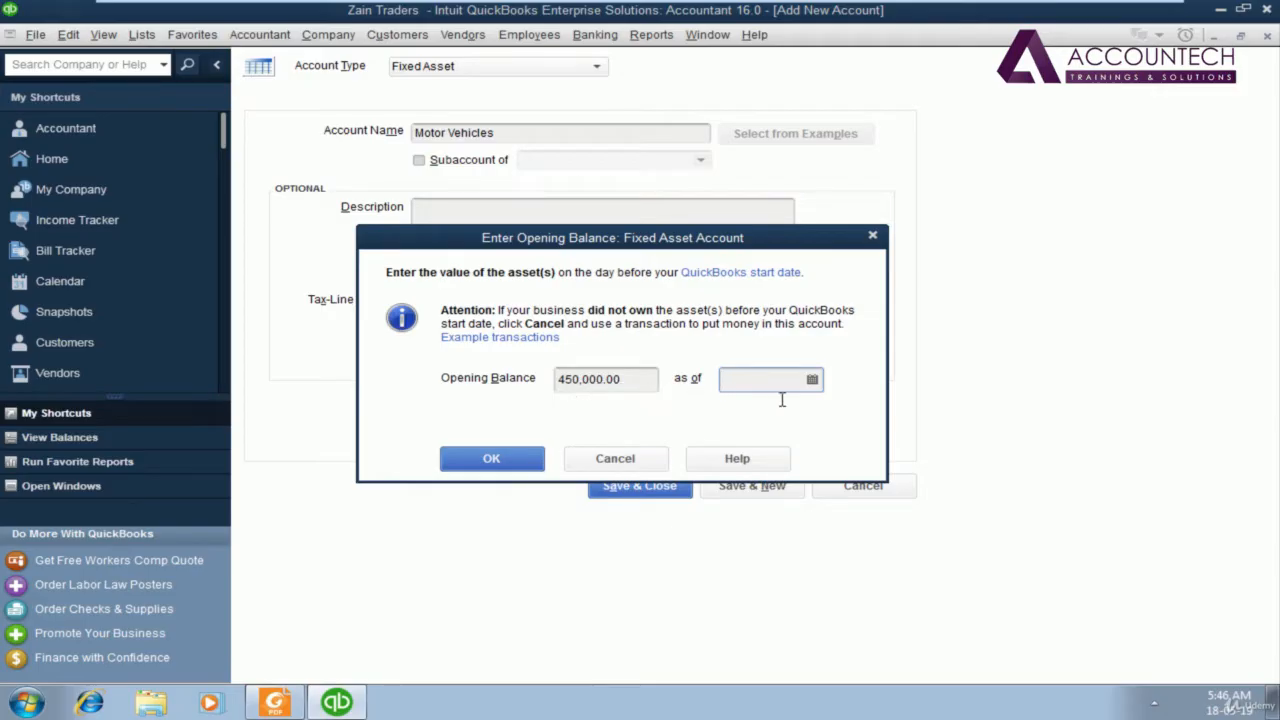
type("010119")
key("Tab")
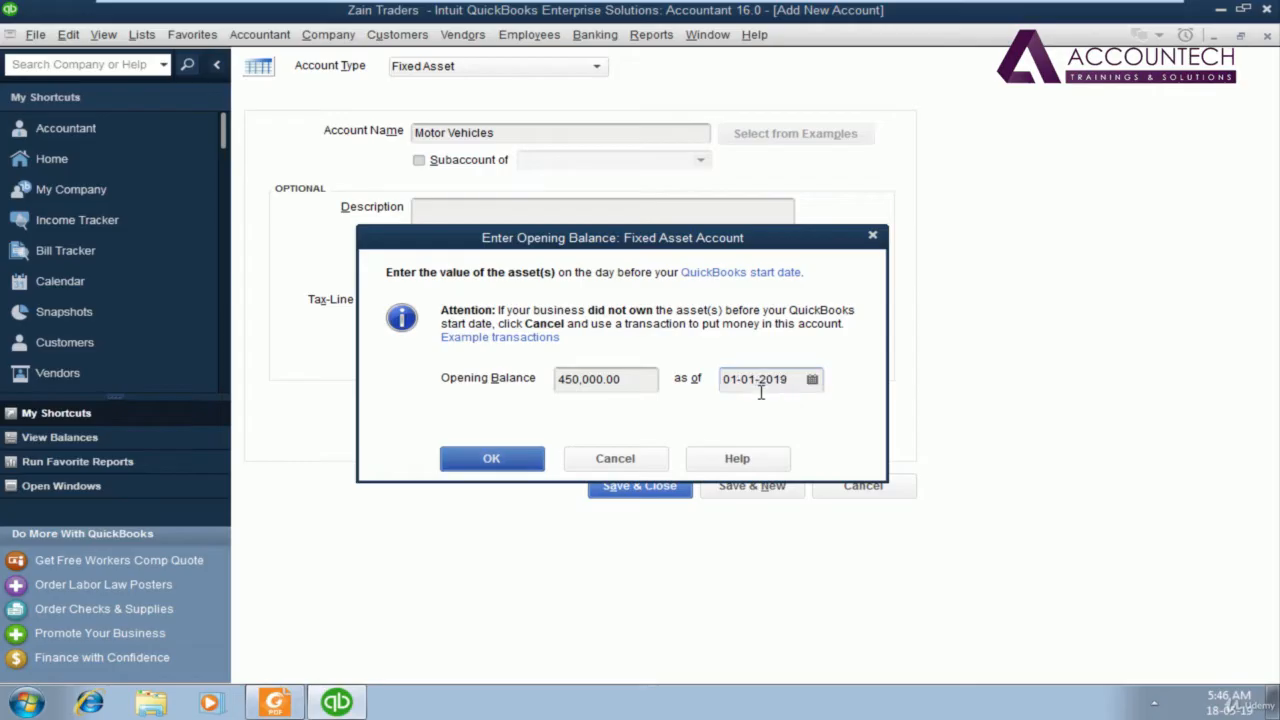
left_click(788, 382)
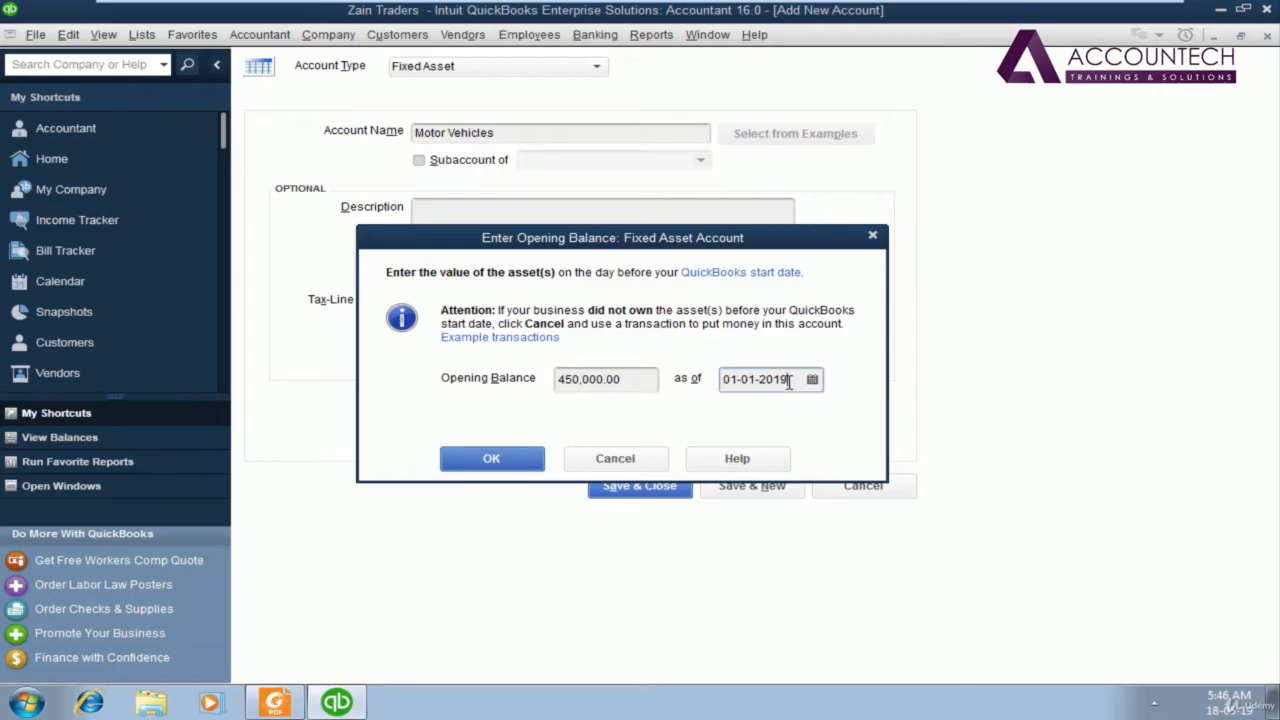
type("8")
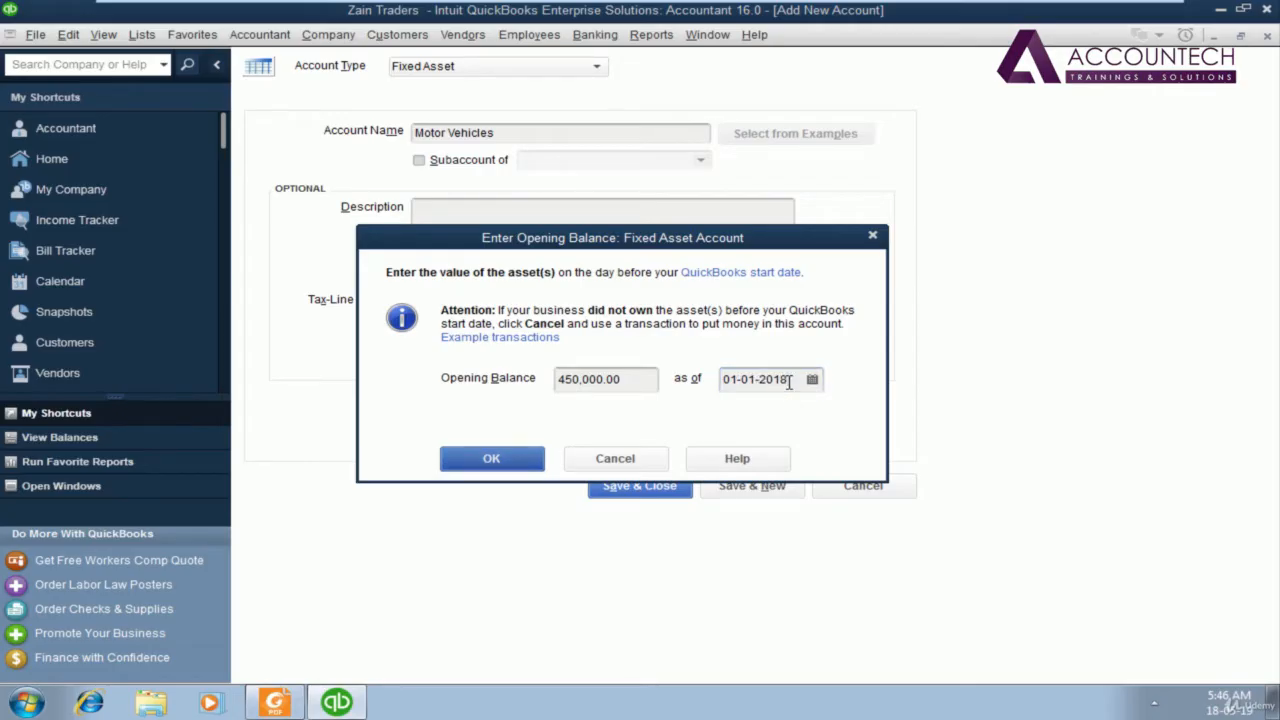
left_click(478, 460)
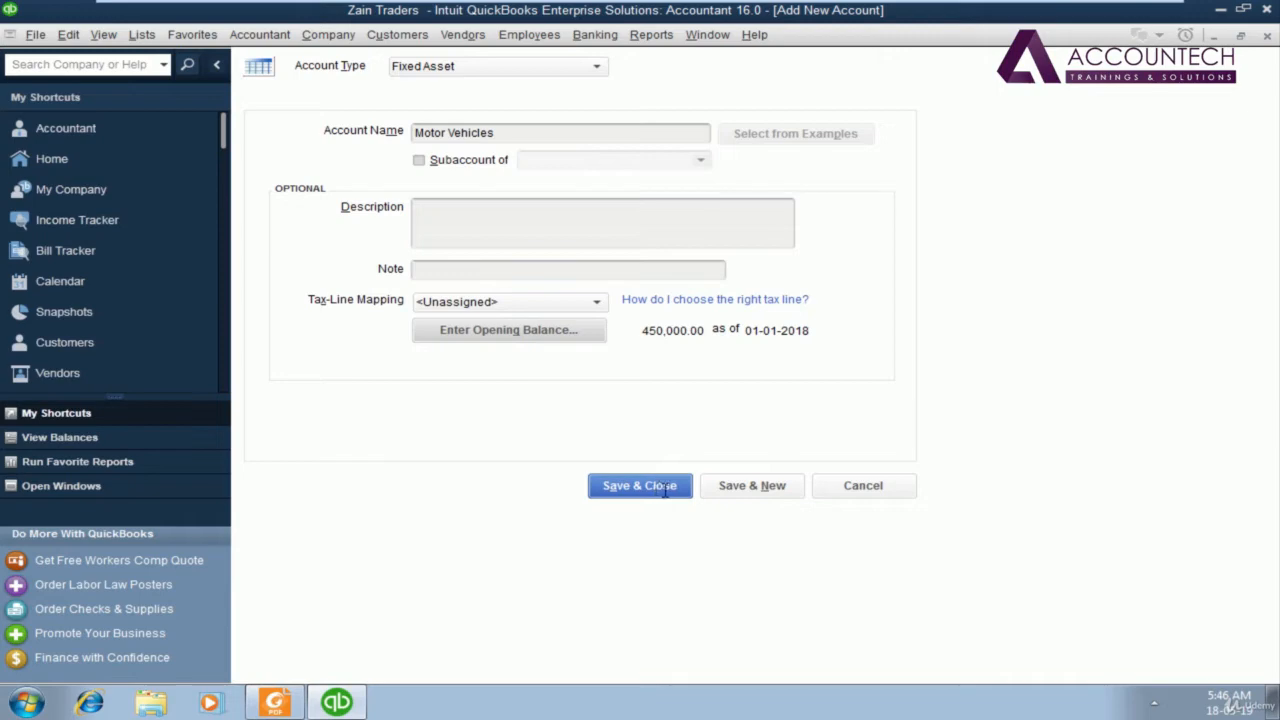
left_click(722, 489)
- Copy "Acc. Dep of Motor Vehicle" from the Zain Traders 2018 PDF into the new QuickBooks account's name
key("alt+Tab")
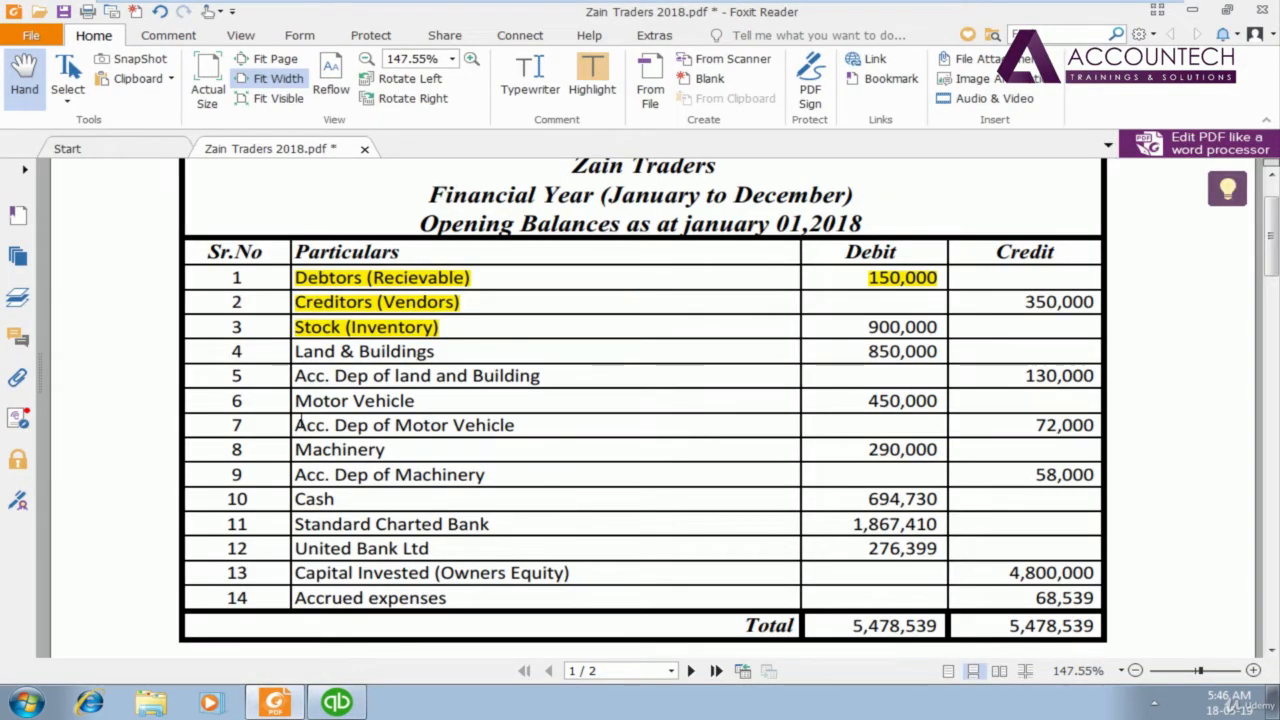
left_click(72, 68)
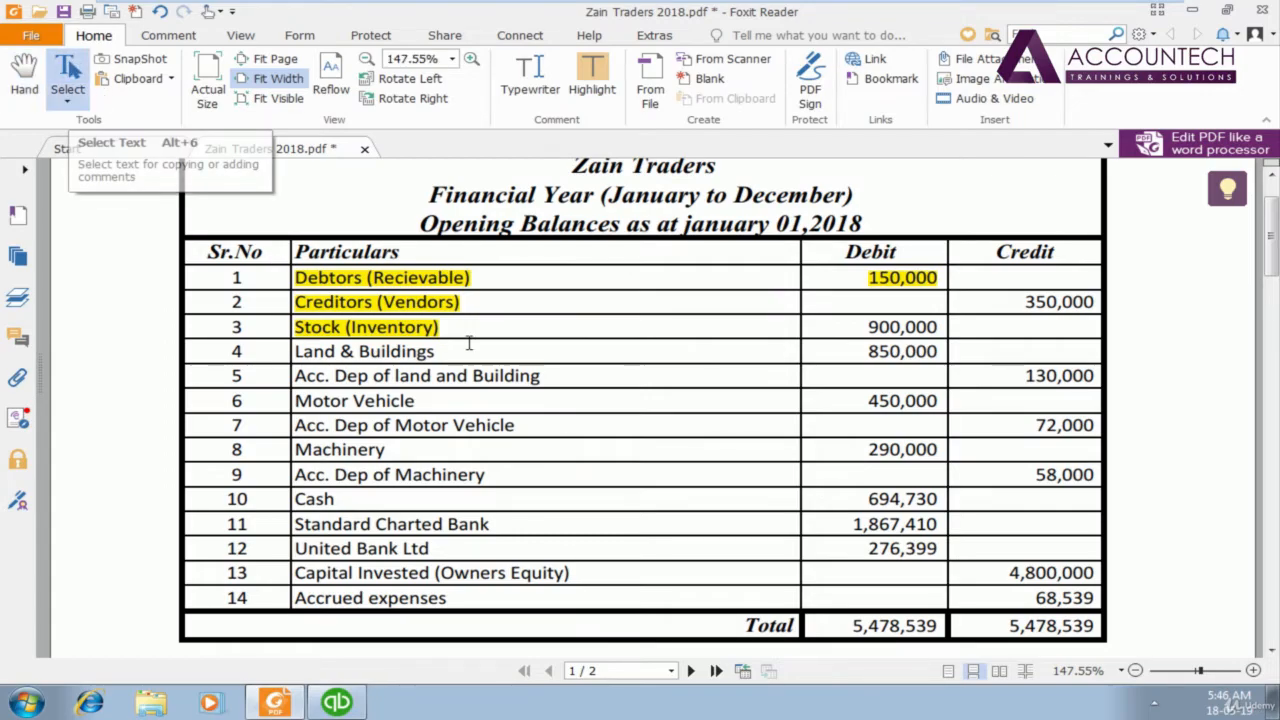
left_click_drag(528, 428, 297, 426)
key("ctrl+c")
key("alt+Tab")
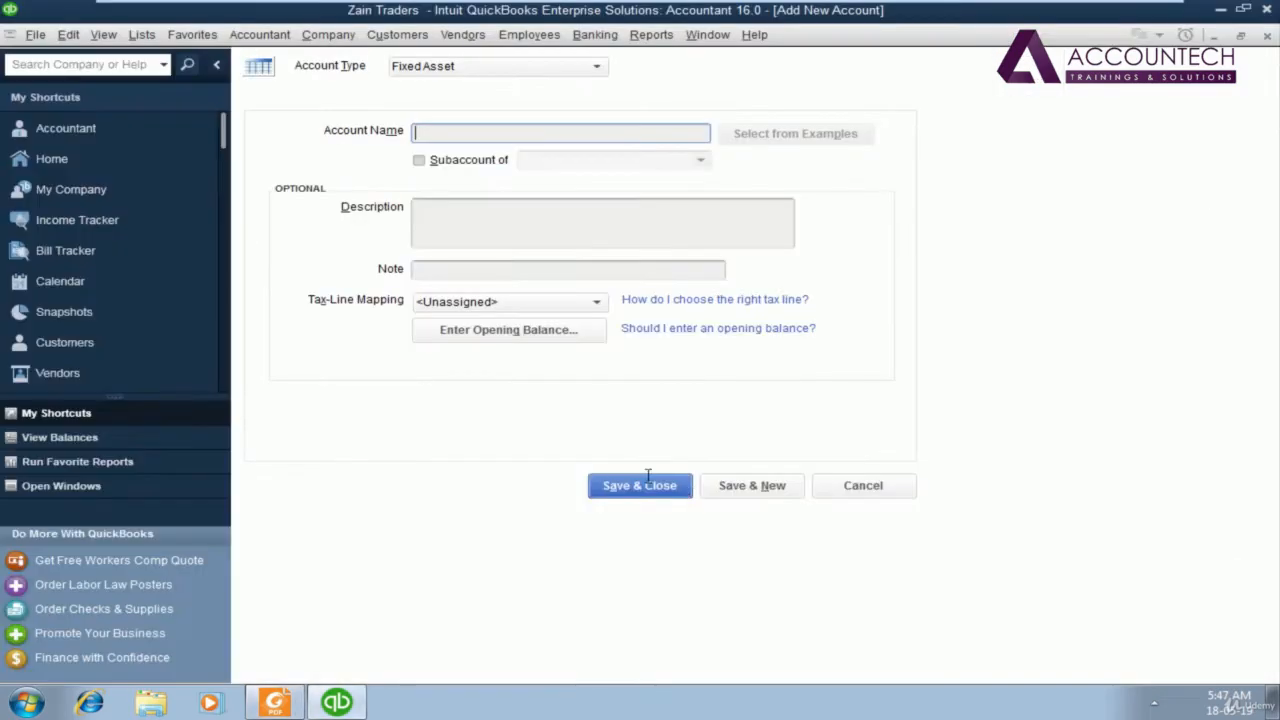
key("ctrl+v")
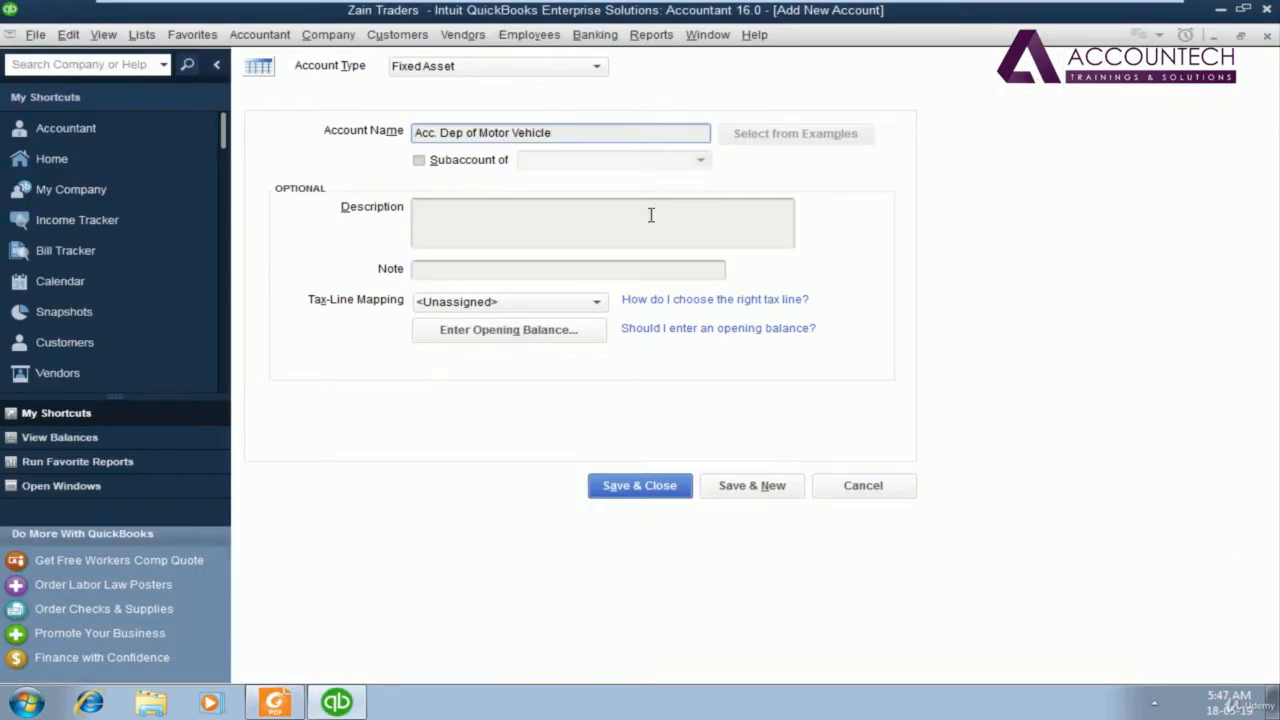
- Set the motor vehicle accumulated depreciation account's opening balance to -72,000, checking the amount in the PDF
left_click(530, 330)
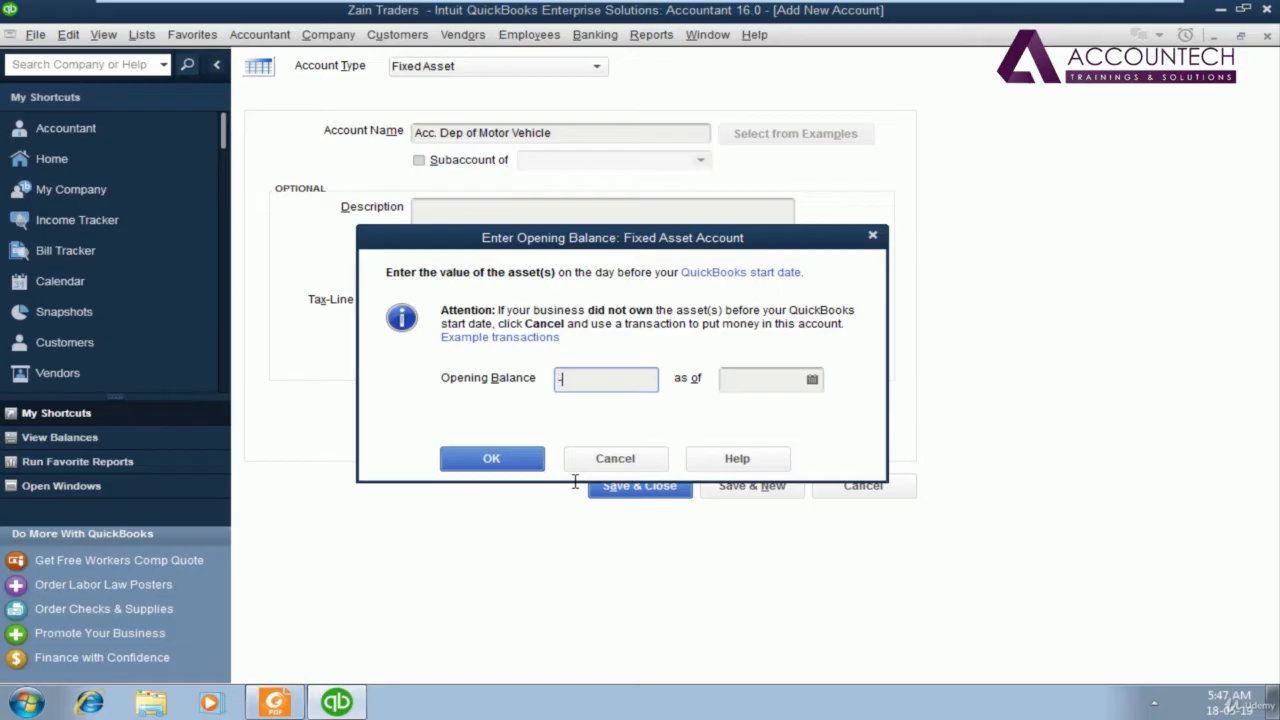
type("450000")
key("Tab")
key("alt+Tab")
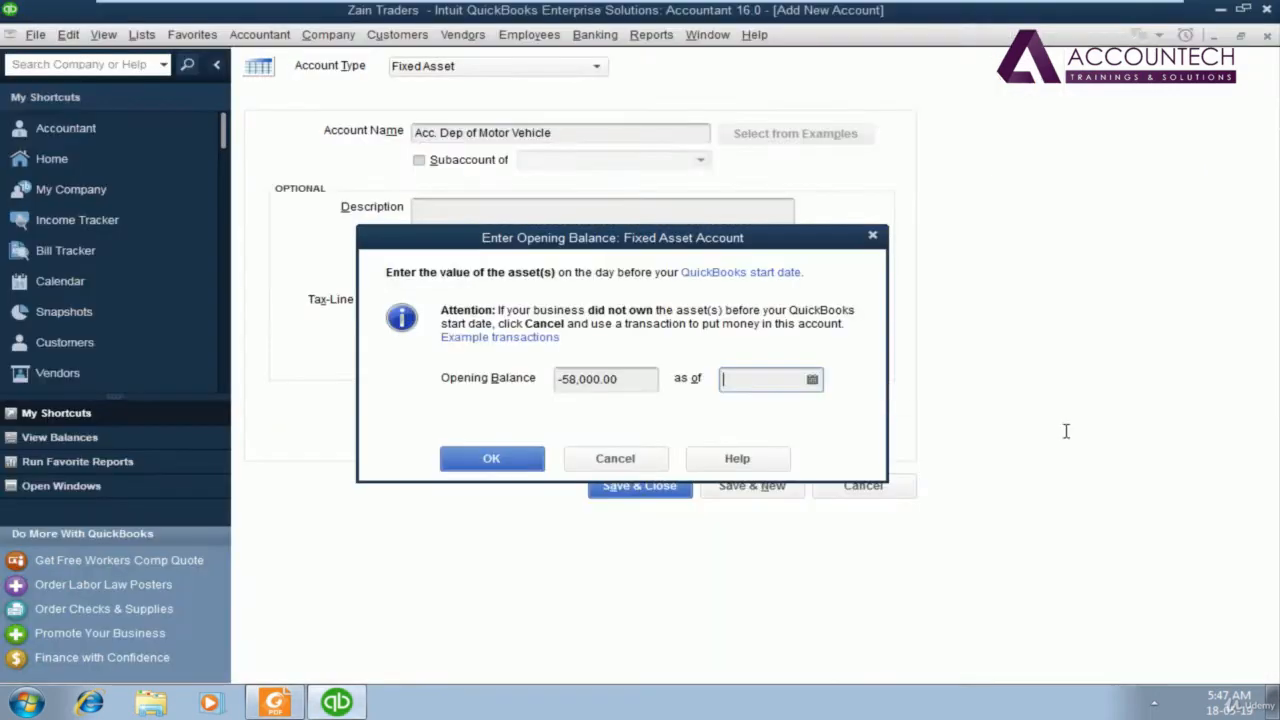
left_click(628, 373)
type("-")
type("72,0")
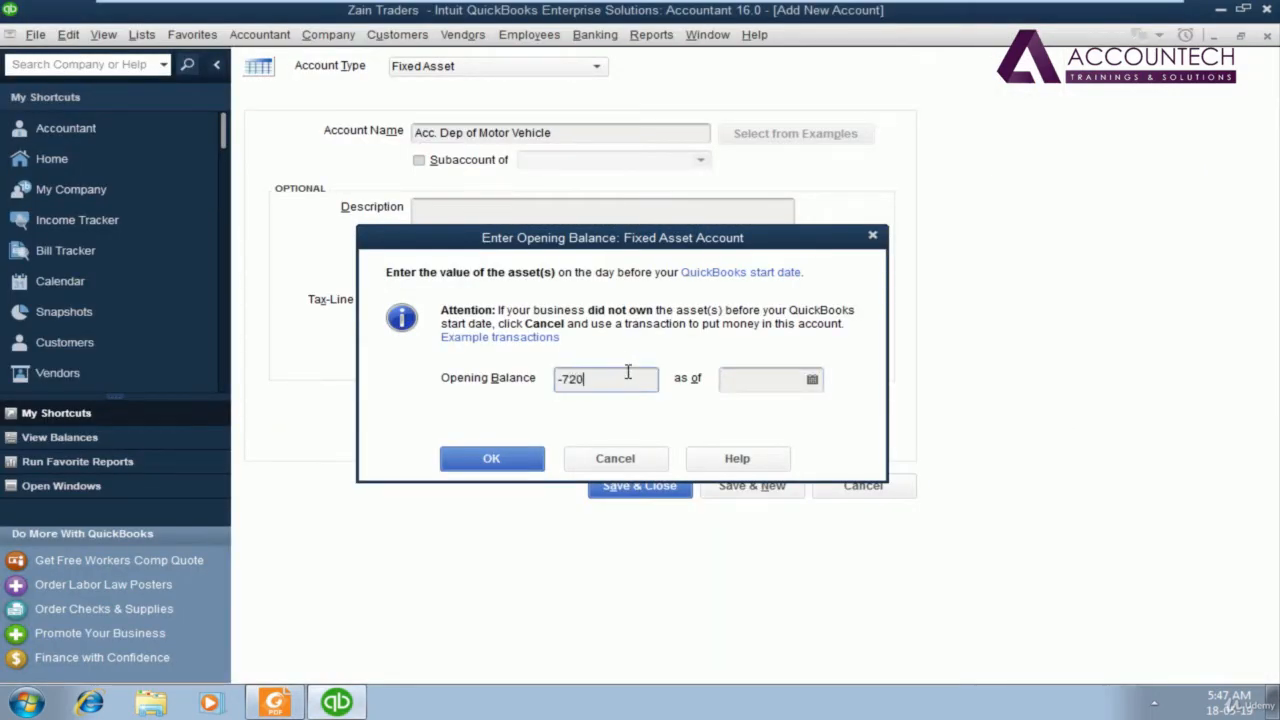
type("00")
key("Tab")
- Date the accumulated depreciation opening balance 01-01-2018 and save the account, starting another new one
type("01")
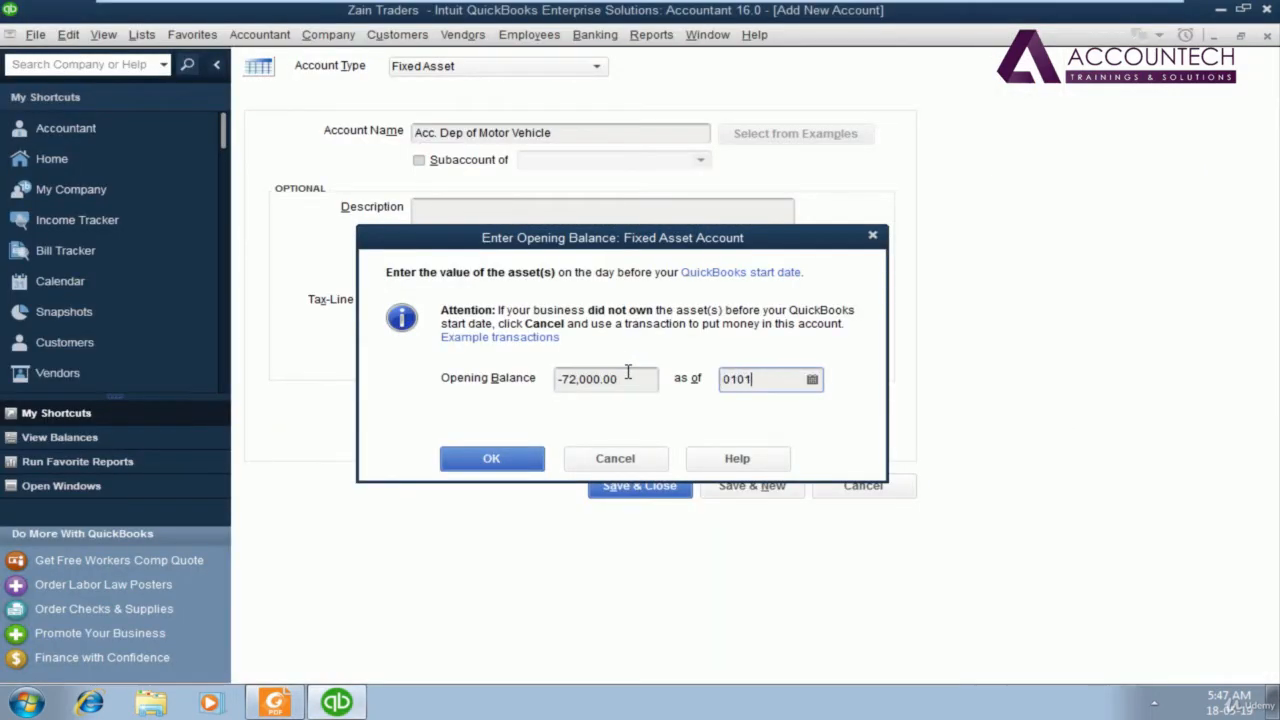
type("-01-2018")
key("Tab")
left_click(512, 458)
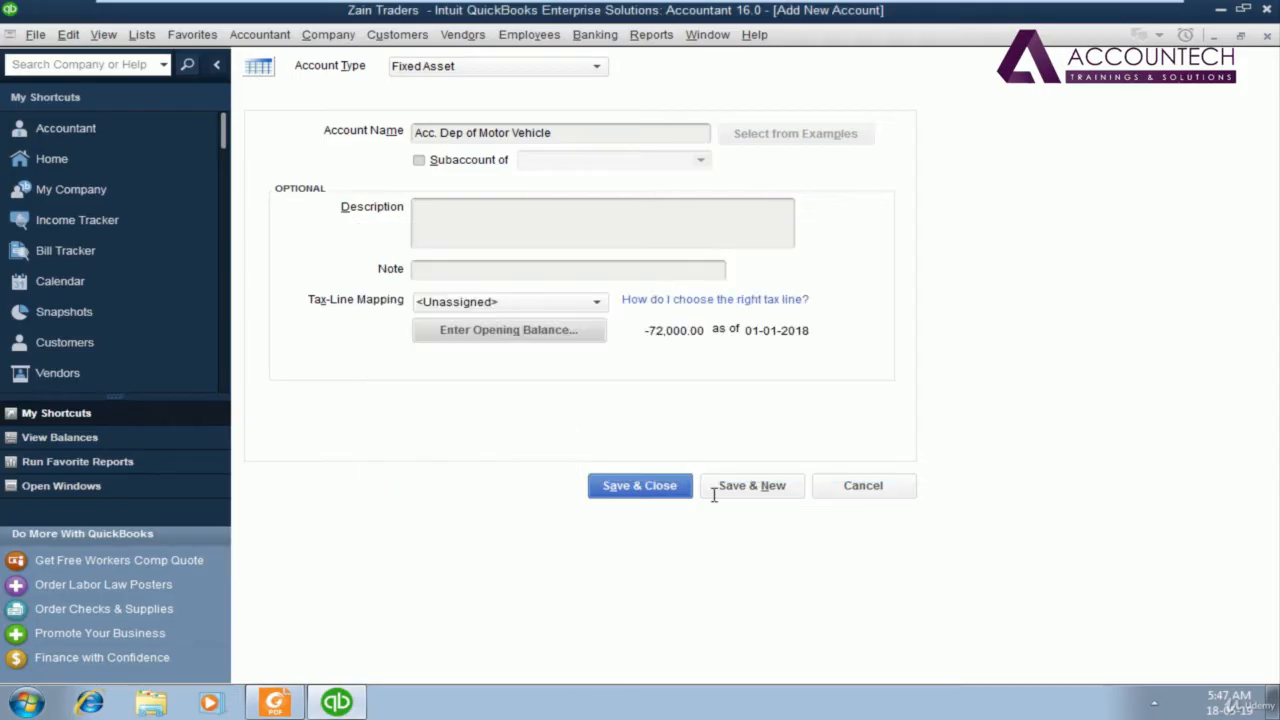
left_click(750, 486)
- Copy "Machinery" from the opening balances PDF into the name of the new QuickBooks fixed asset account
key("alt+Tab")
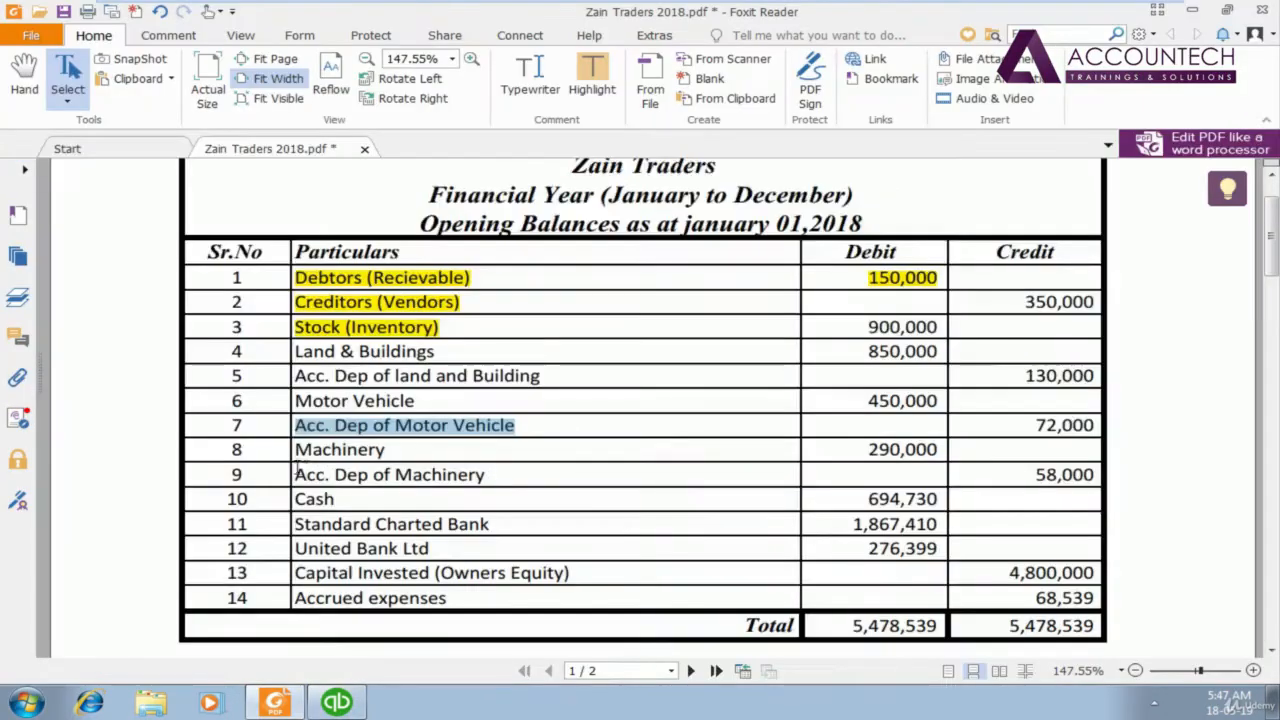
left_click(389, 451)
left_click_drag(389, 451, 298, 450)
key("ctrl+c")
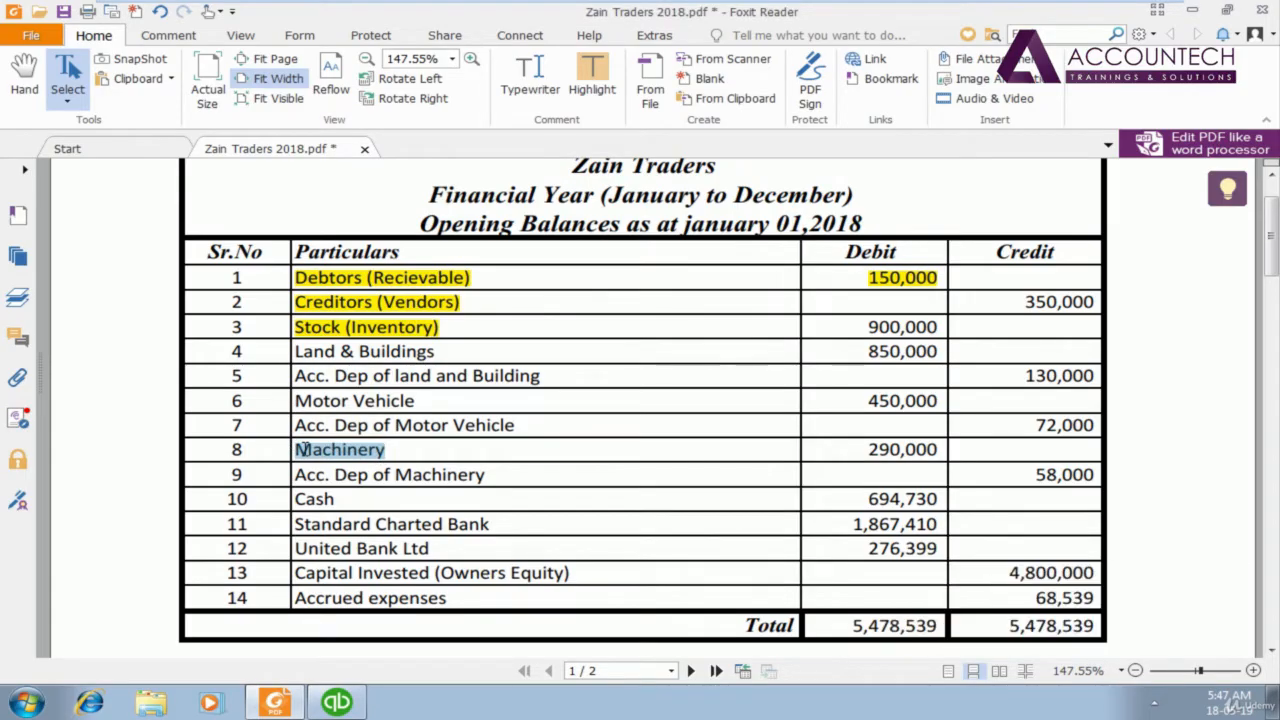
key("alt+Tab")
key("ctrl+v")
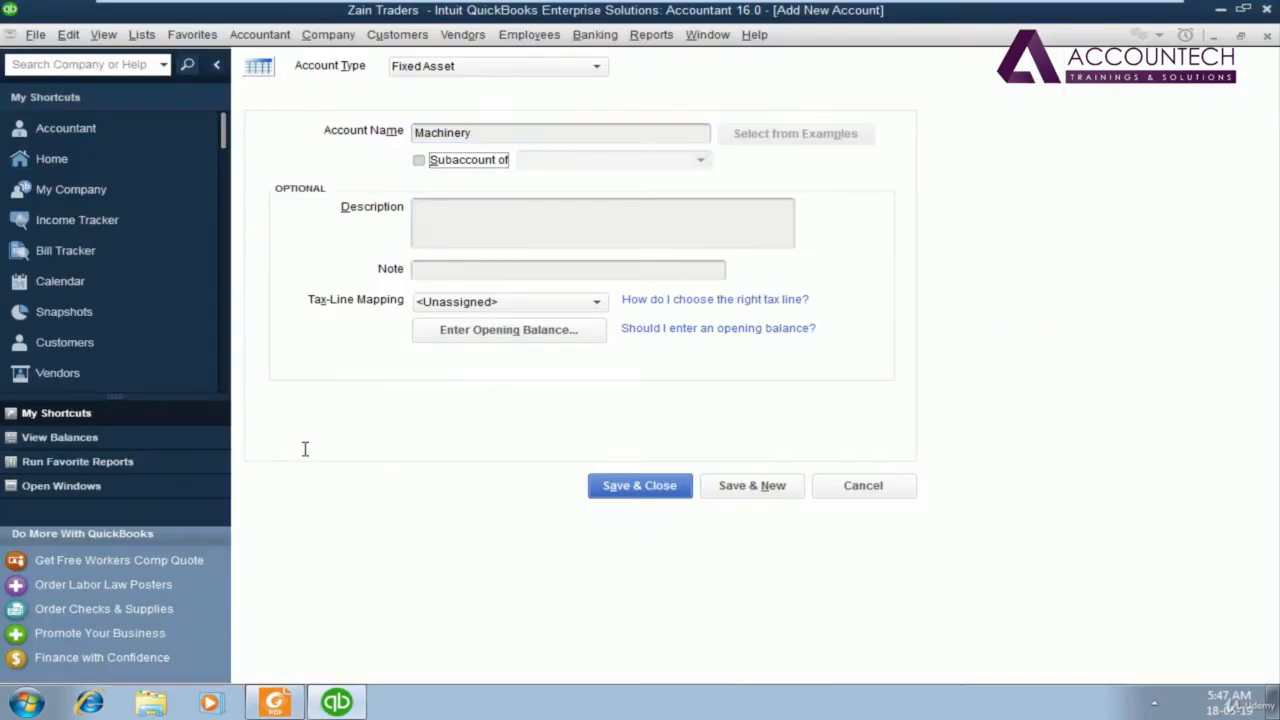
- Copy the Machinery debit amount of 290,000 from the PDF into the account's opening balance in QuickBooks
left_click(545, 341)
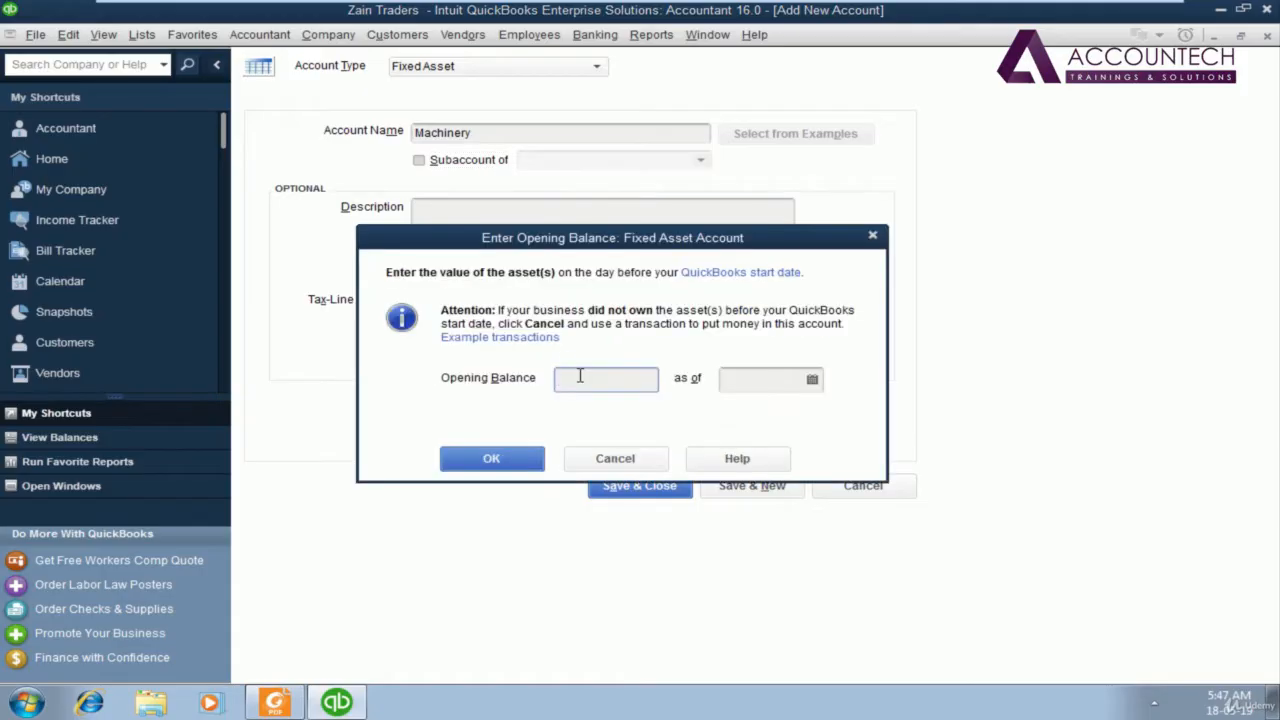
key("alt+Tab")
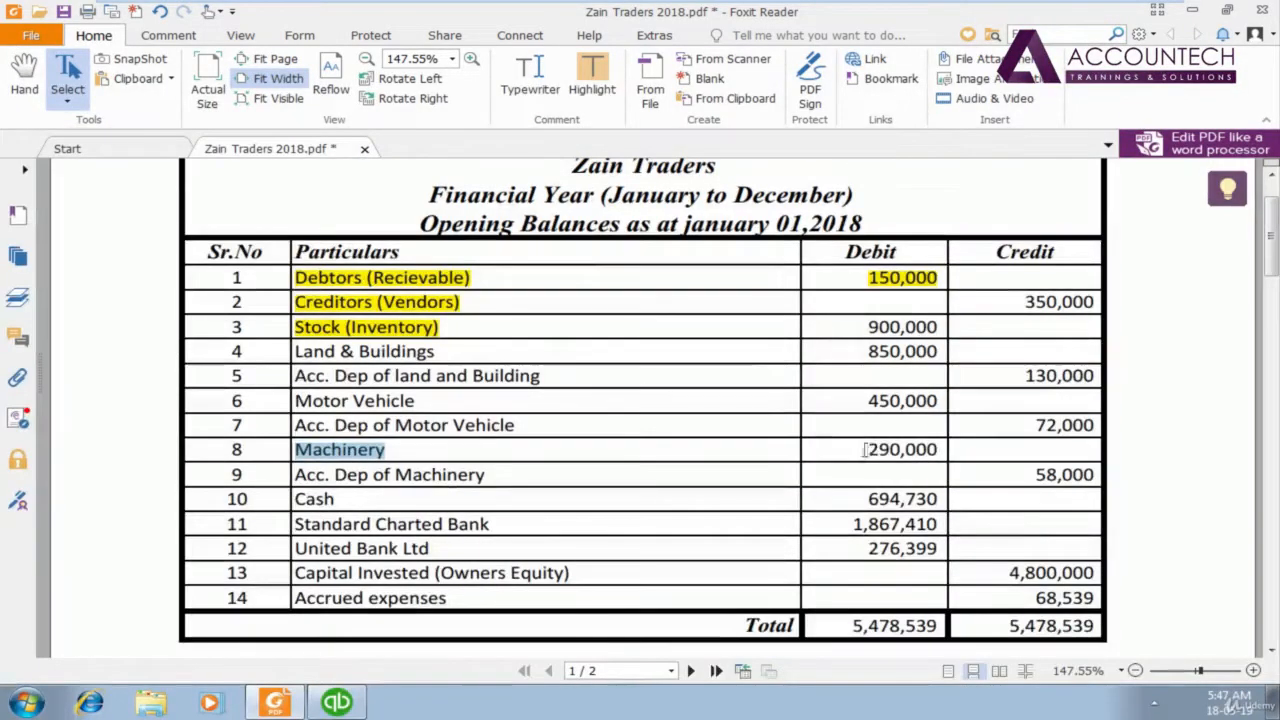
left_click_drag(866, 450, 938, 450)
key("ctrl+c")
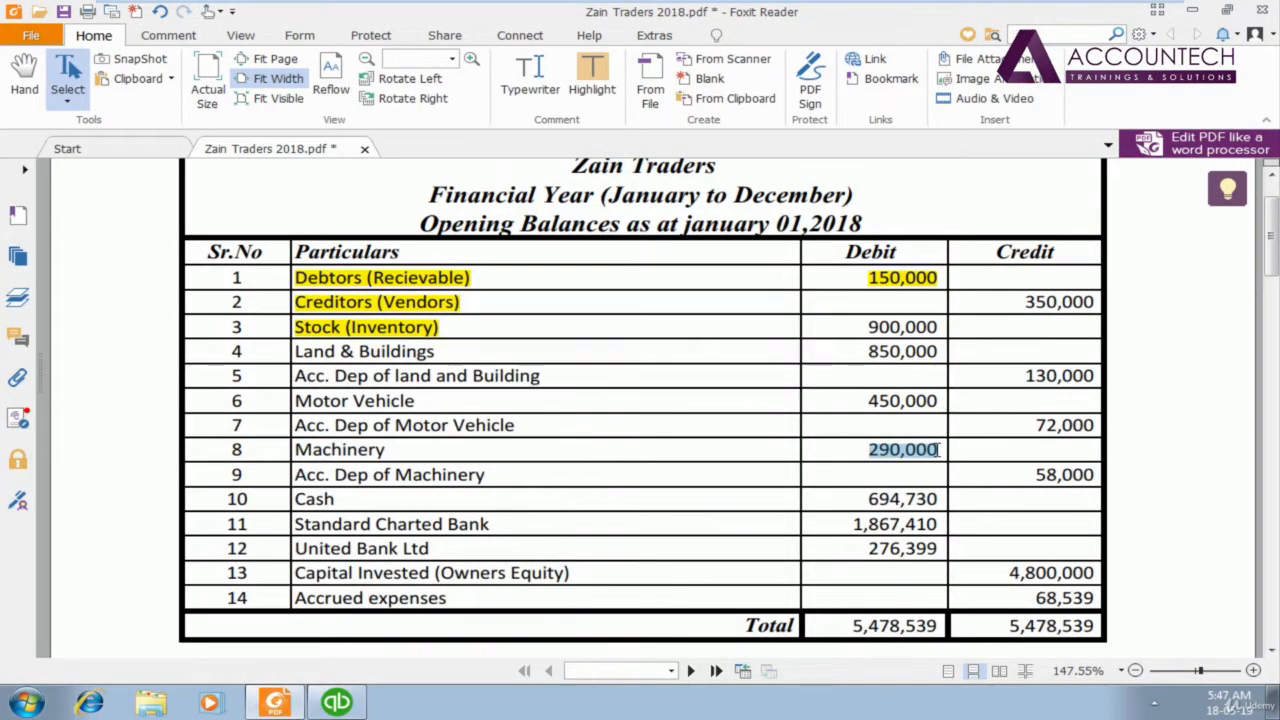
key("alt+Tab")
key("ctrl+v")
key("Tab")
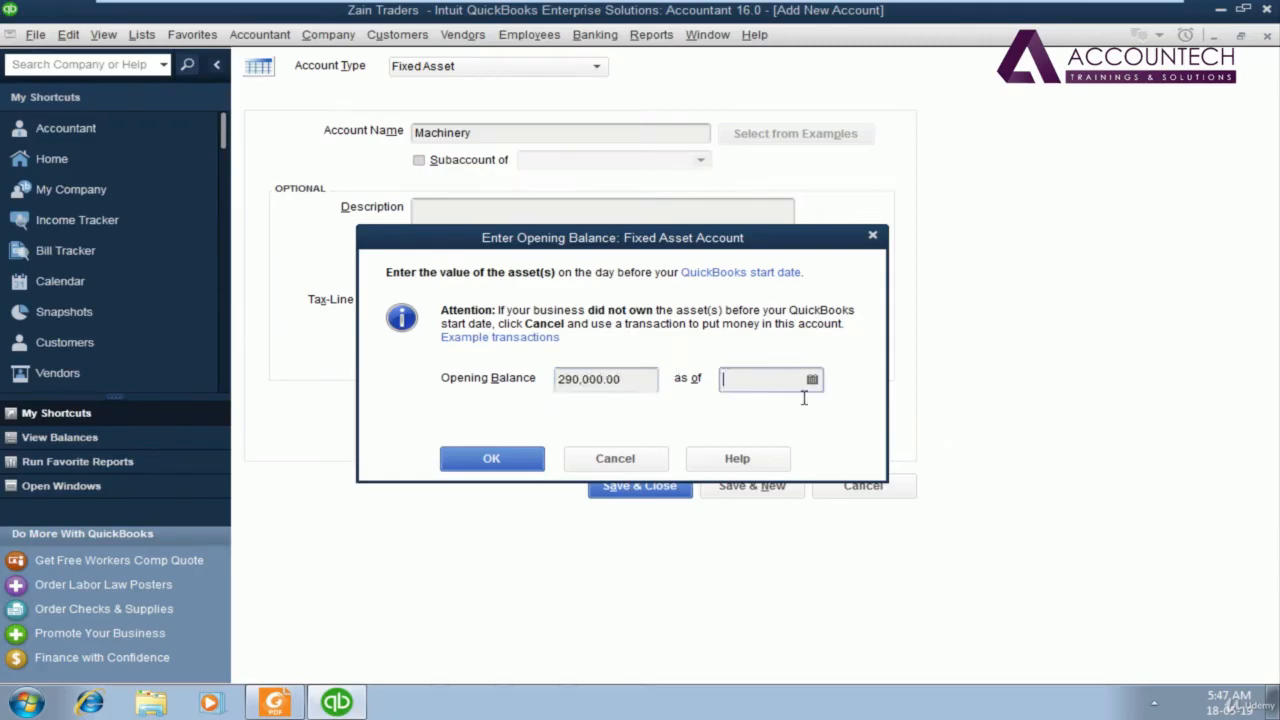
- Date the Machinery opening balance 01-01-2018 and confirm it
type("01-01-2018")
key("Tab")
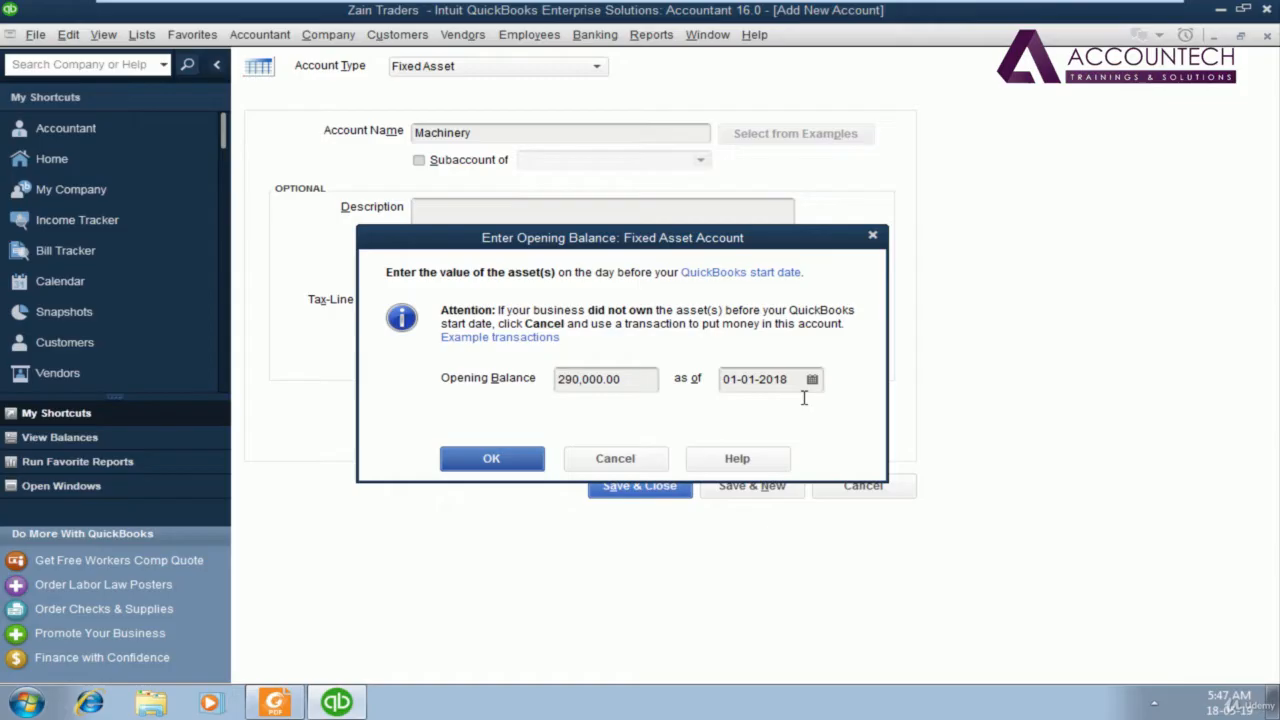
left_click(496, 459)
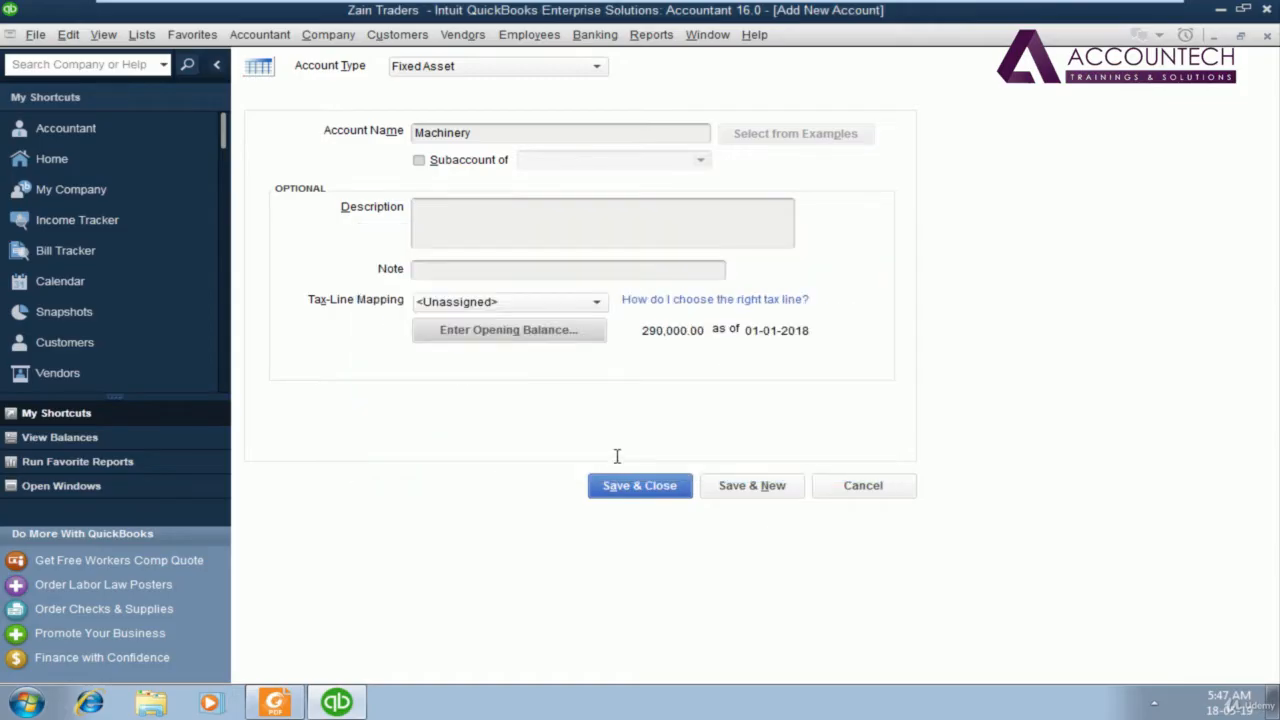
- Save the Machinery account, start another fixed asset account and copy "Acc. Dep of Machinery" from the PDF into its name
left_click(760, 486)
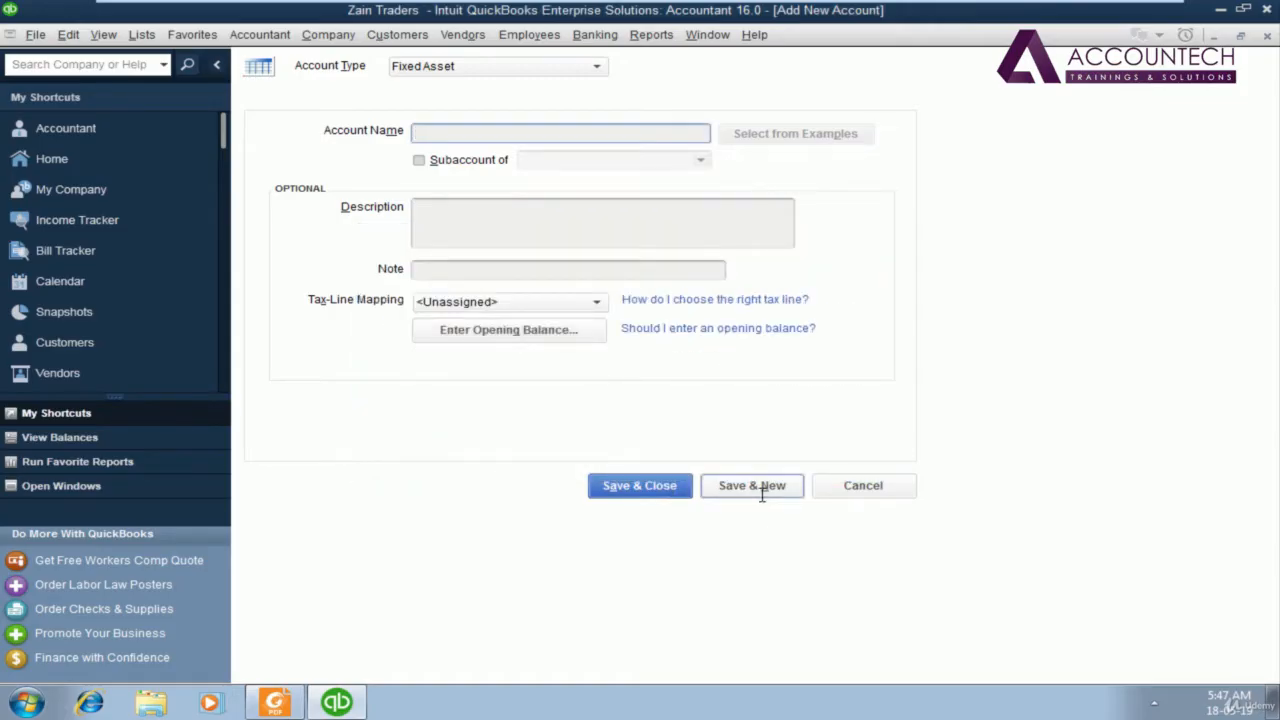
type("Acc Dep of")
key("alt+Tab")
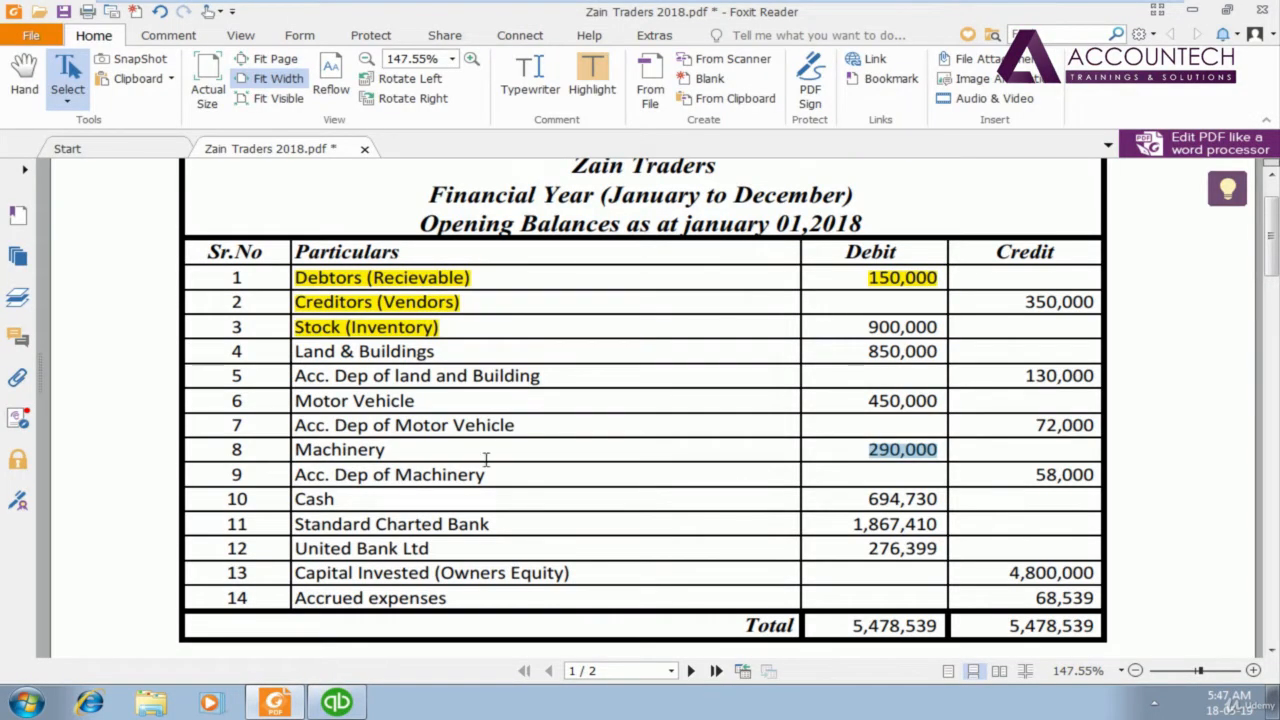
left_click_drag(485, 477, 294, 476)
key("ctrl+c")
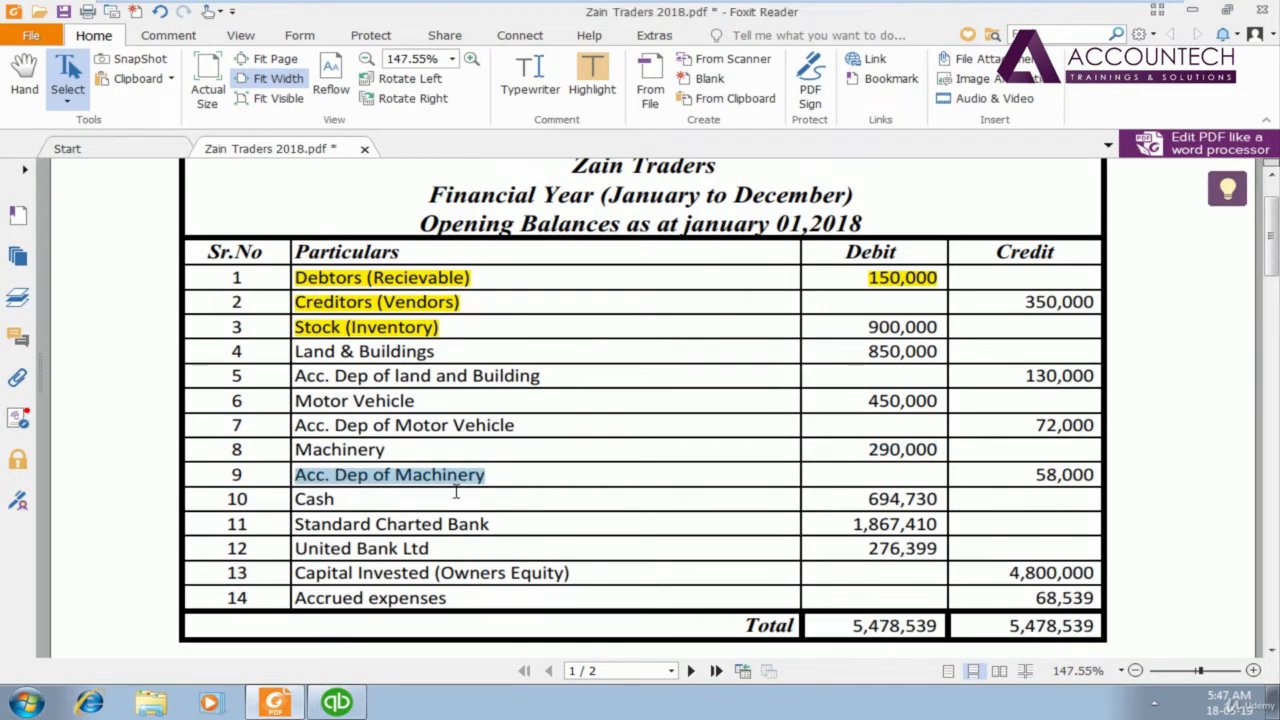
key("alt+Tab")
key("ctrl+v")
- Enter an opening balance of -58,000 as of 01-01-2018 for Acc. Dep of Machinery and confirm it
left_click(510, 330)
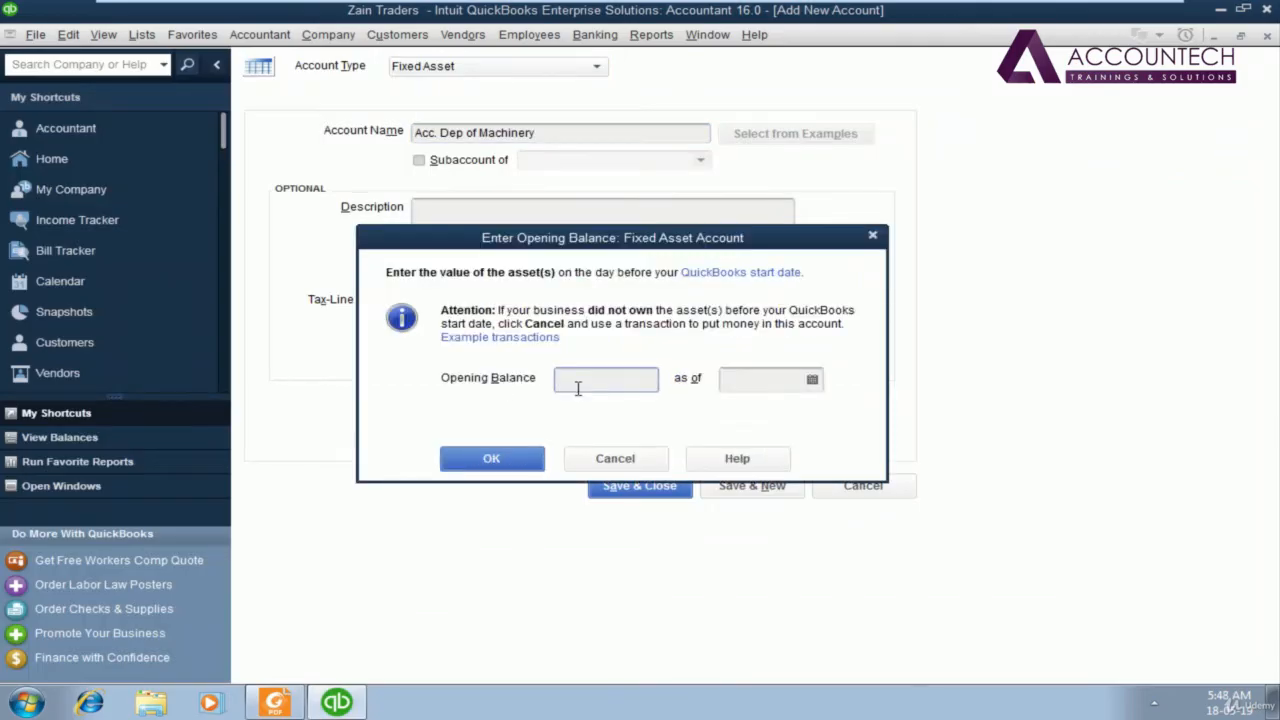
key("alt+Tab")
key("alt+Tab")
type("58000")
key("Tab")
type("01")
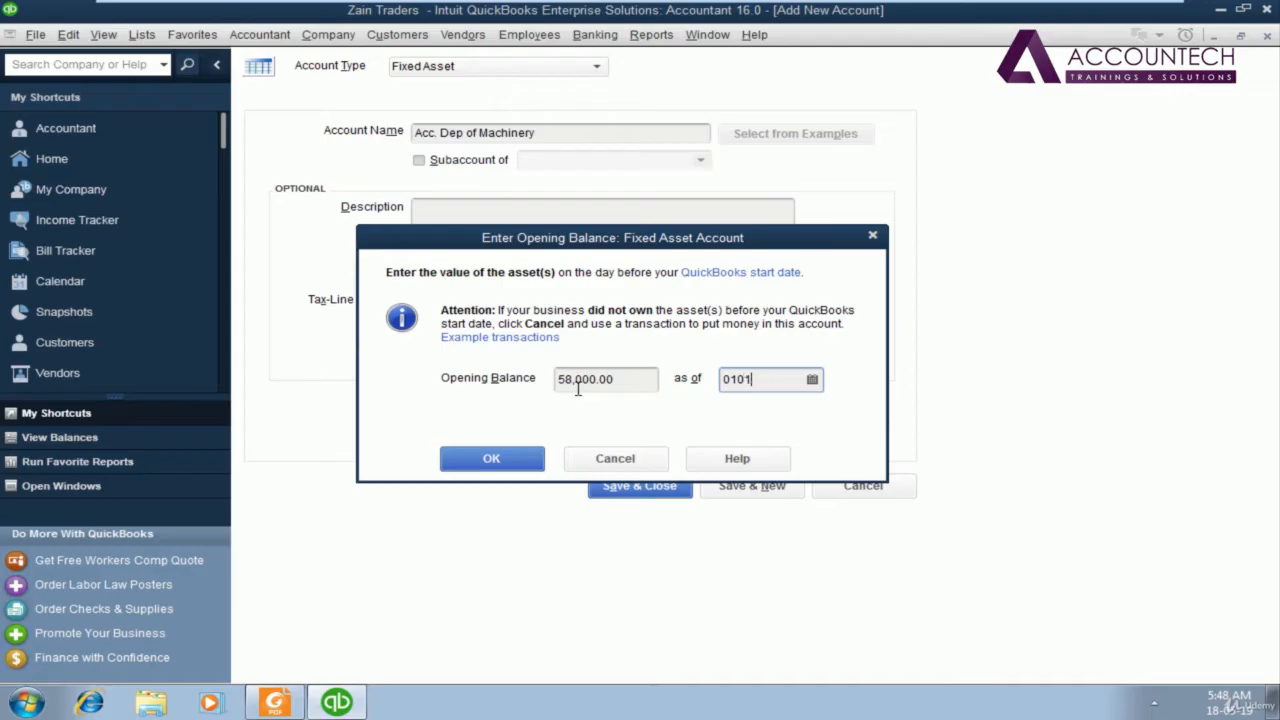
type("-01-2018")
key("Tab")
left_click_drag(558, 381, 568, 386)
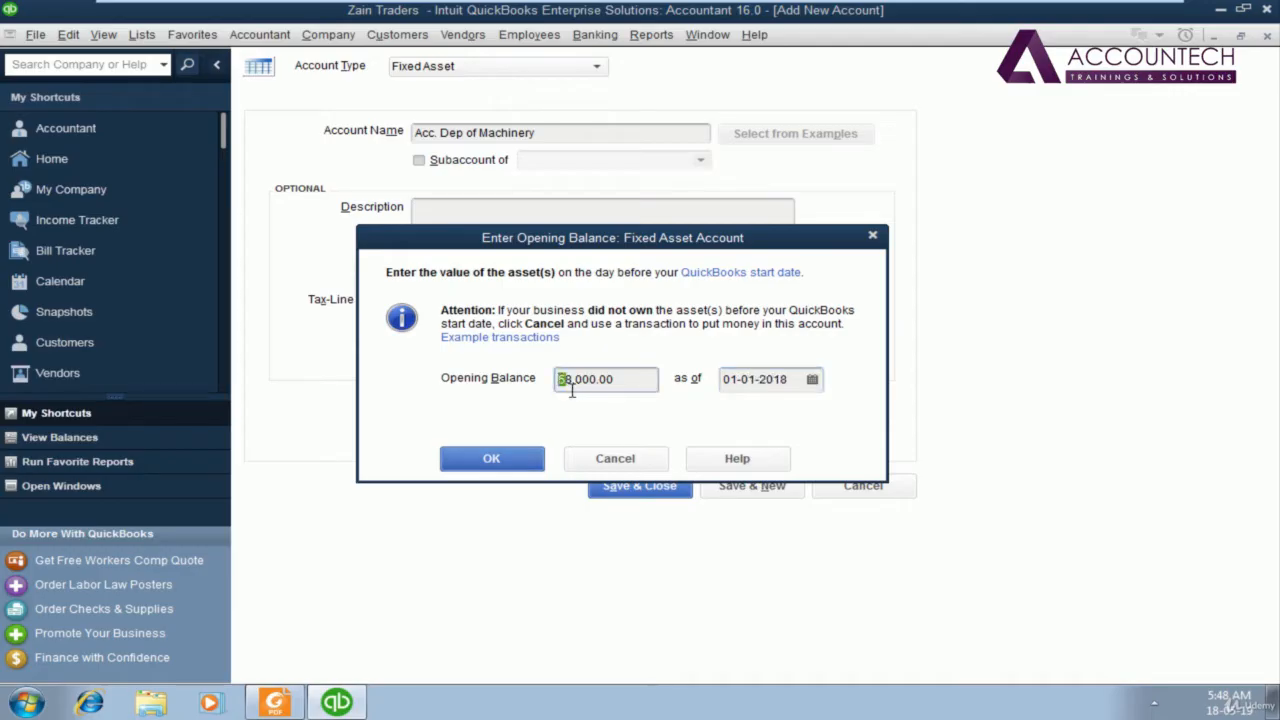
type("-")
key("Return")
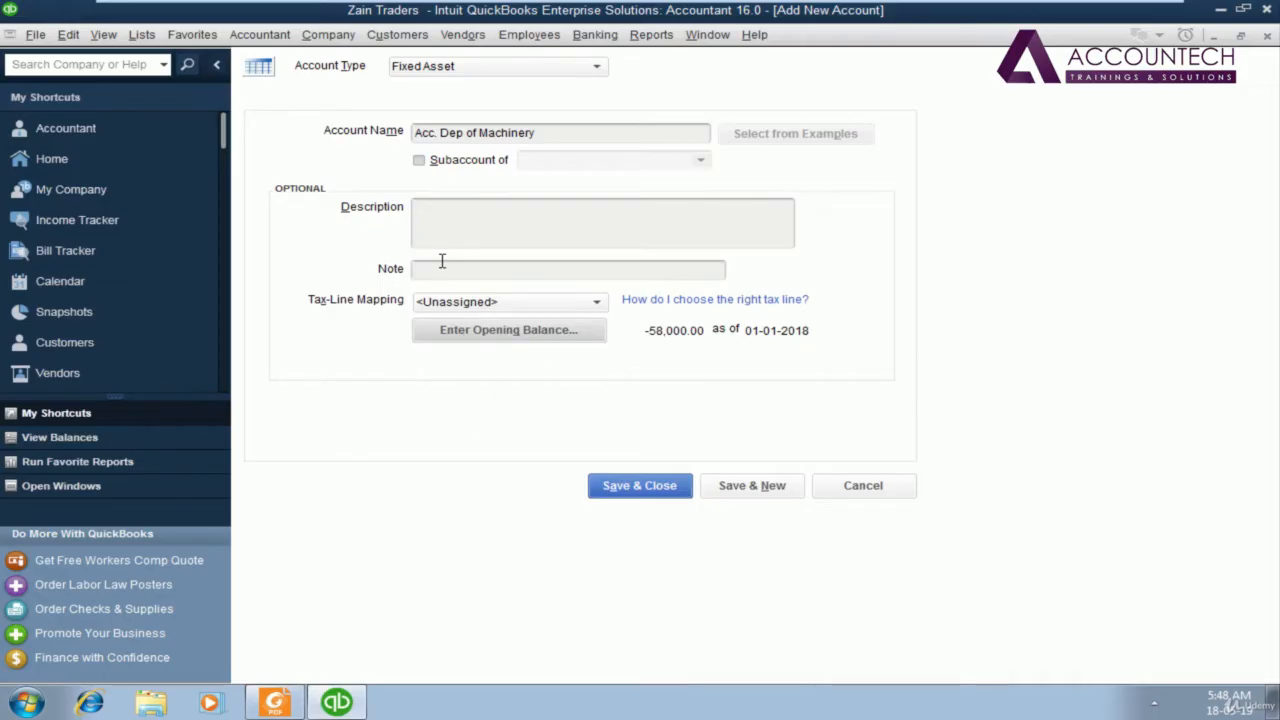
- Compare the Acc. Dep of Machinery account in QuickBooks with the opening balances list in the PDF
key("alt+Tab")
key("alt+Tab")
left_click(1056, 125)
key("alt+Tab")
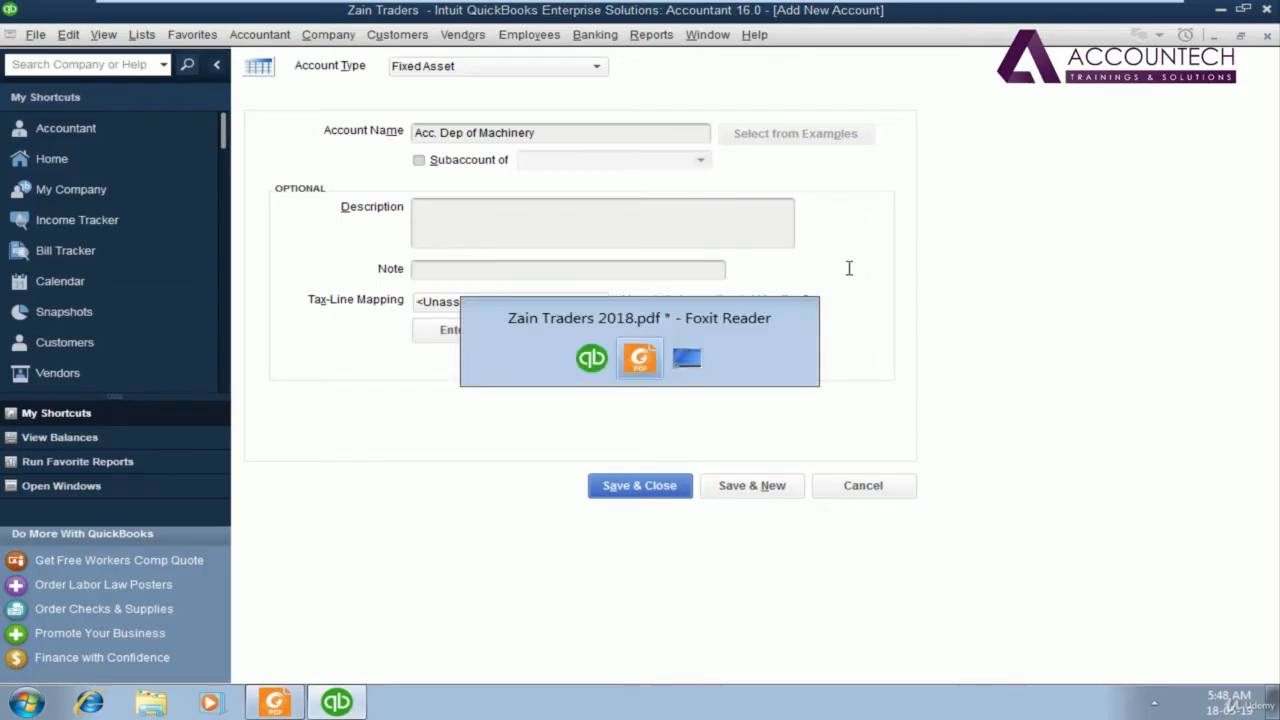
key("alt+Tab")
key("alt+Tab")
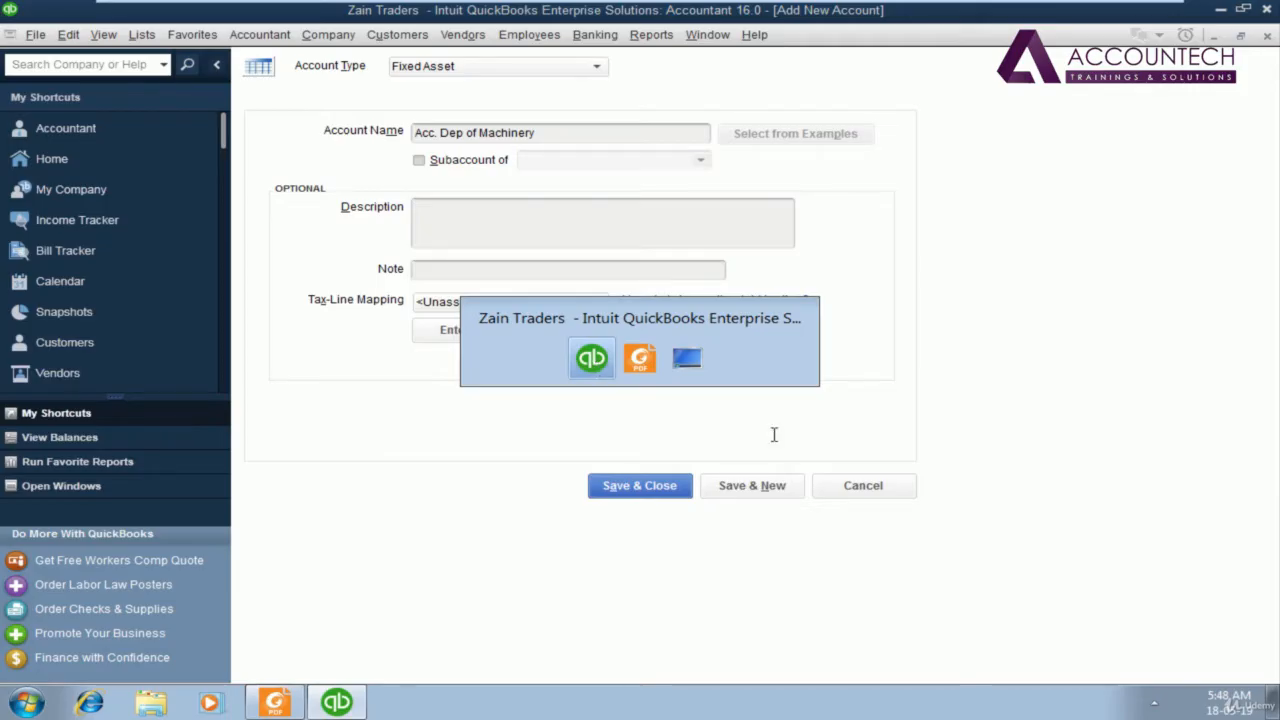
key("alt+Tab")
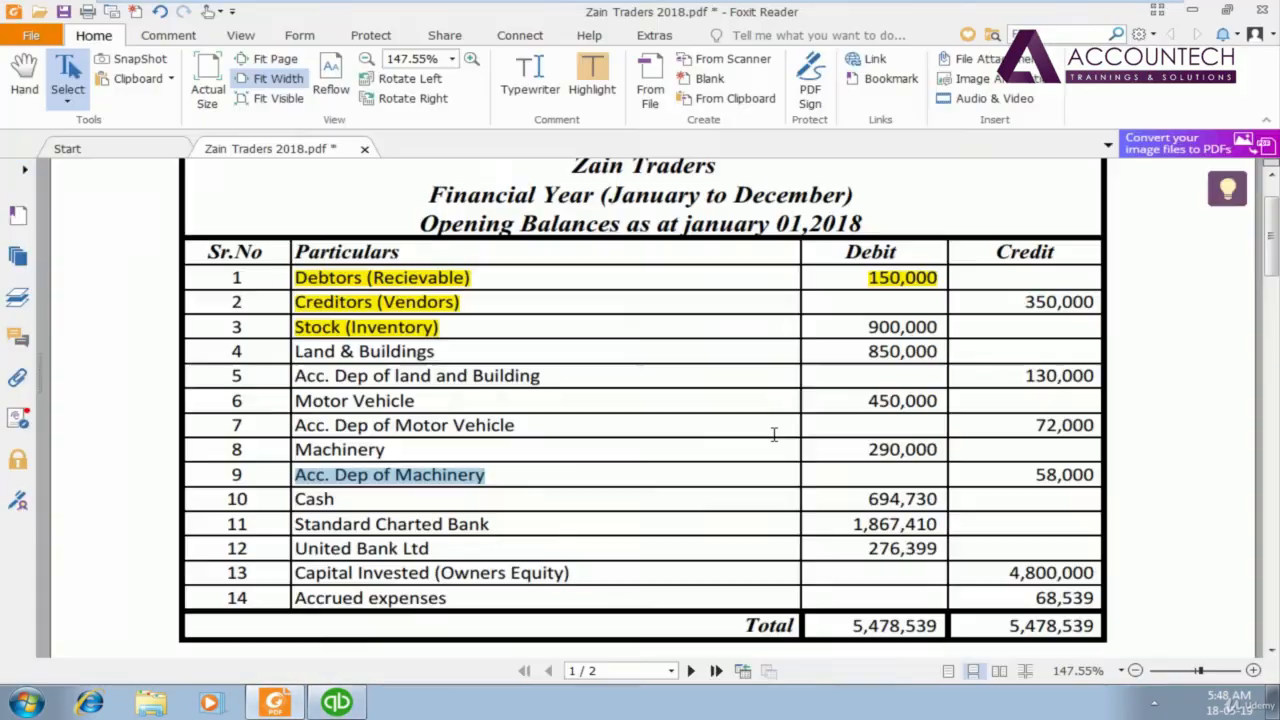
key("alt+Tab")
key("alt+Tab")
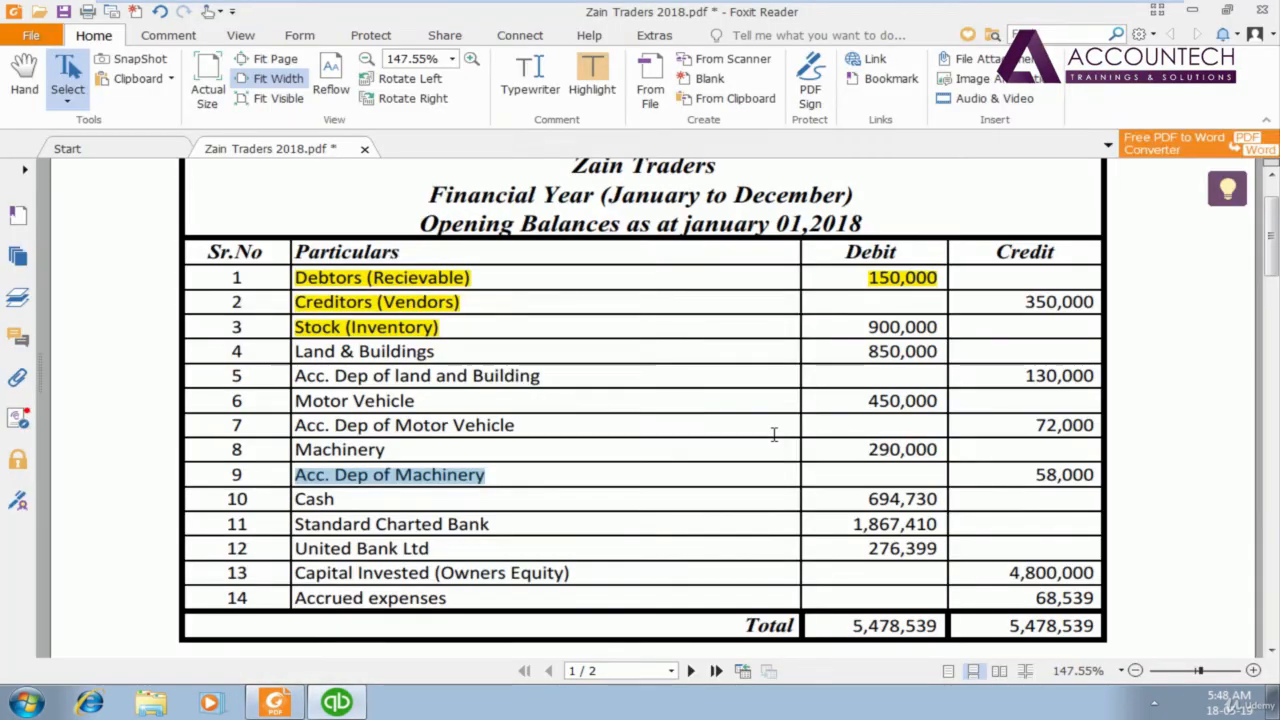
key("alt+Tab")
key("alt+Tab")
key("alt+Tab")
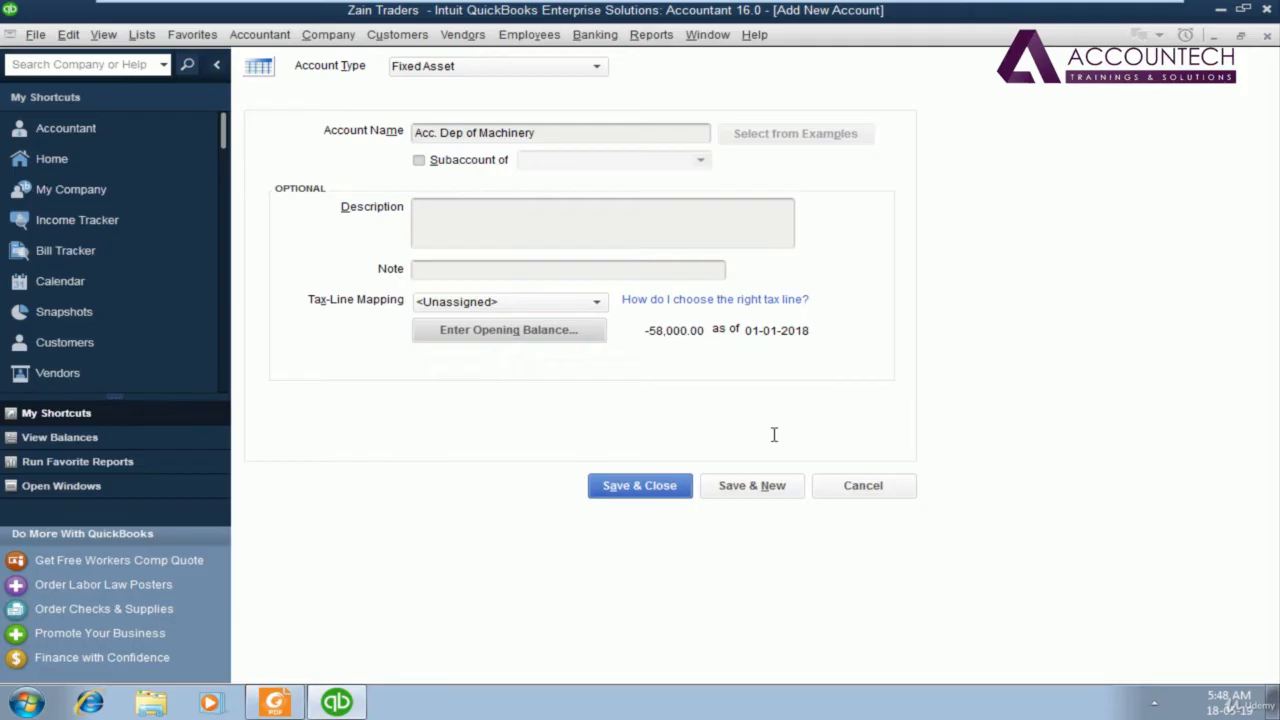
key("alt+Tab")
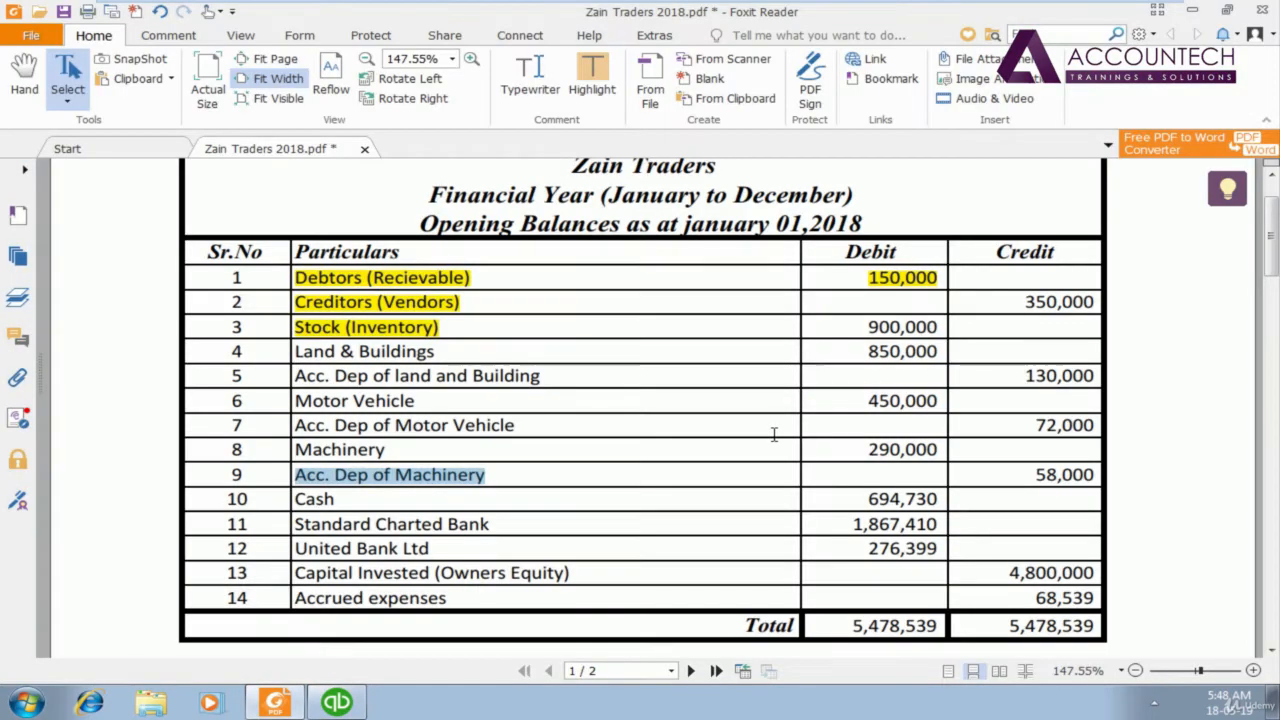
key("alt+Tab")
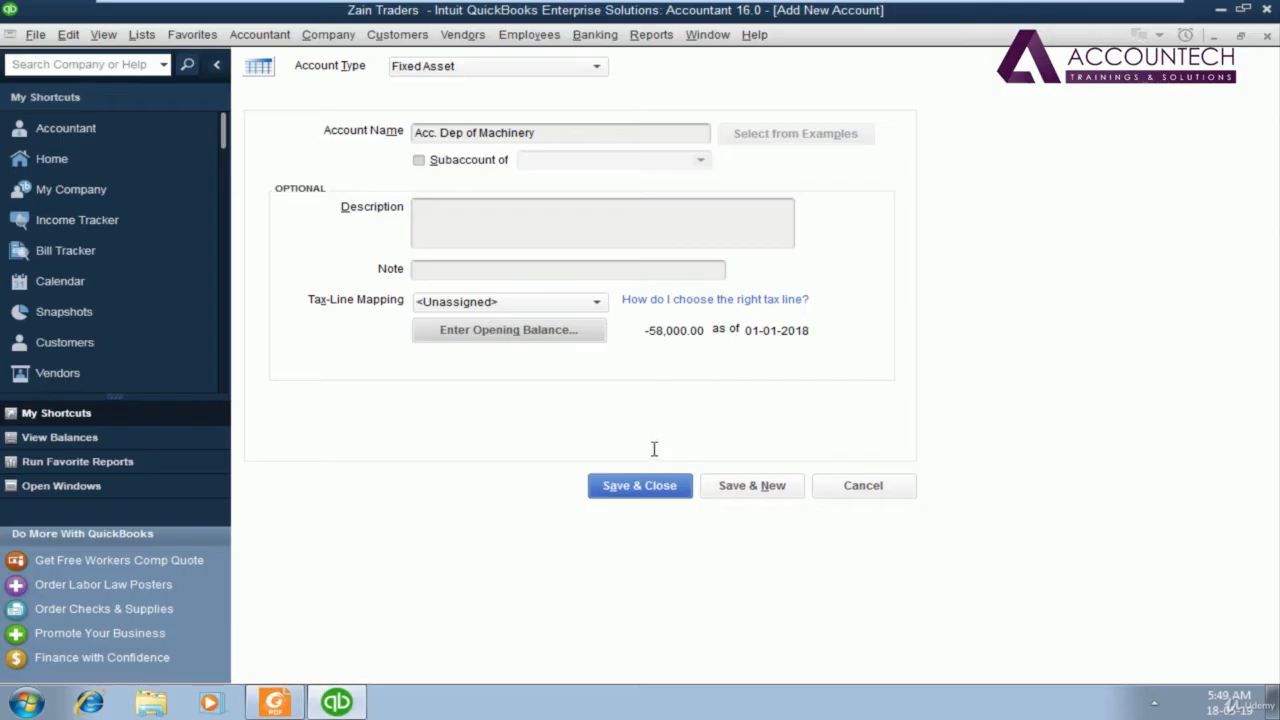
- Save the Acc. Dep of Machinery account and start a new account of type Bank named "Cash"
left_click(752, 485)
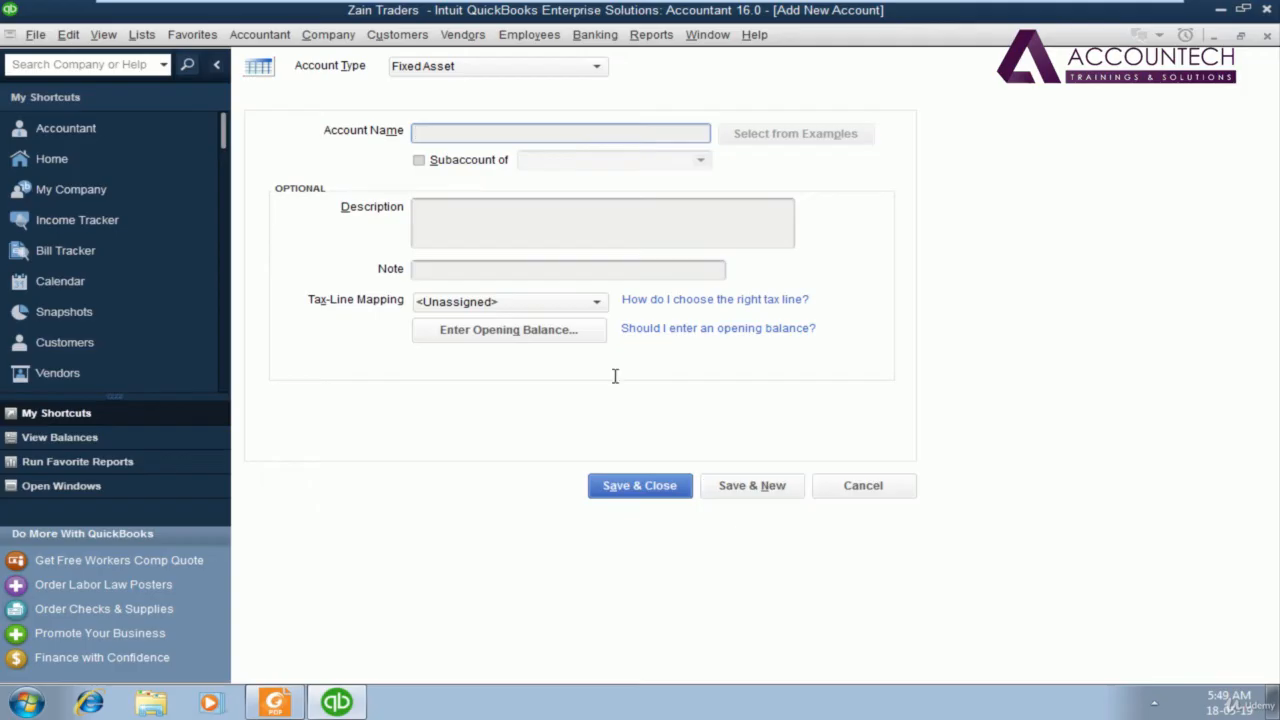
key("alt+Tab")
key("alt+Tab")
left_click(532, 66)
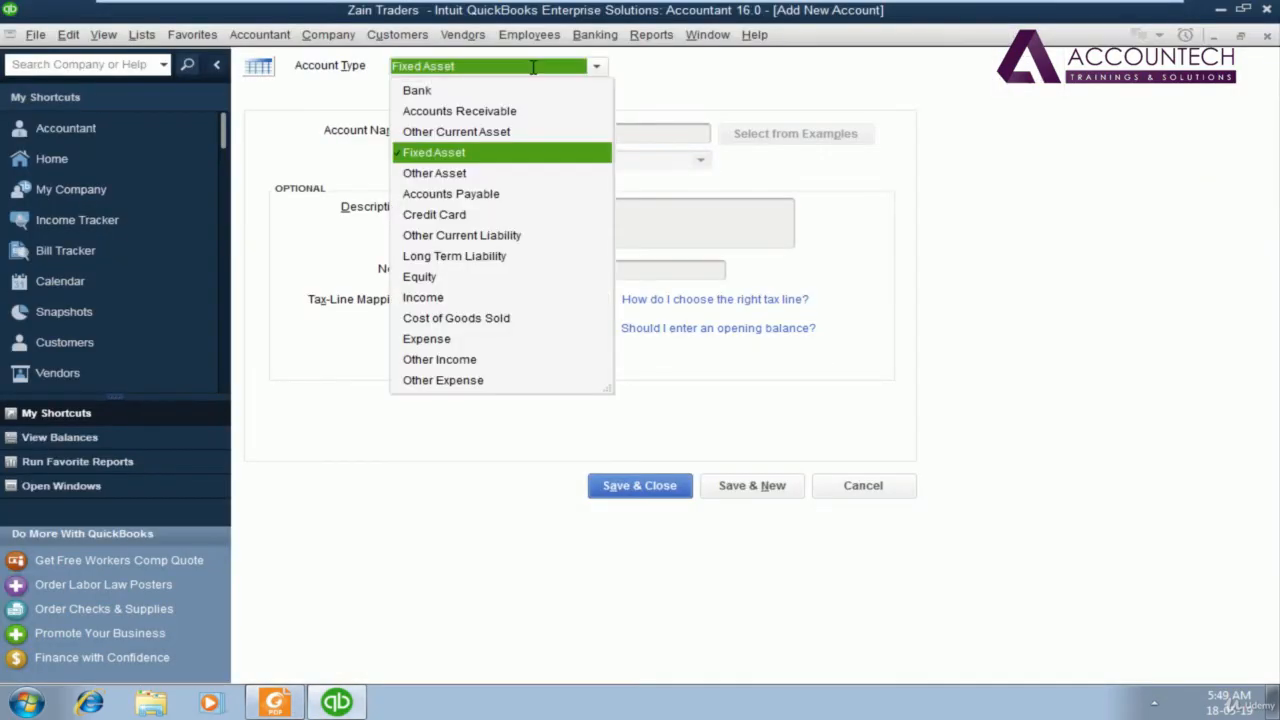
left_click(426, 91)
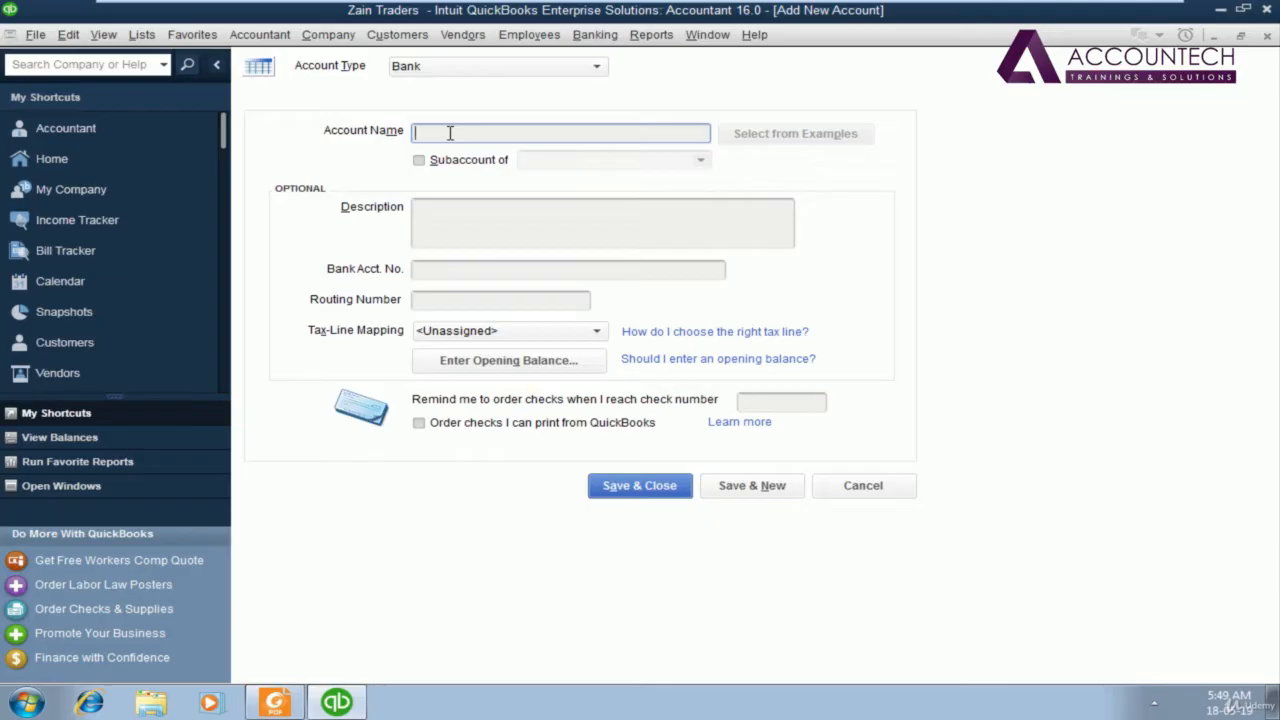
key("Tab")
- Enter the PDF's Cash amount of 694,730 as the statement ending balance, dated 01-01-2018, and confirm it
left_click(509, 360)
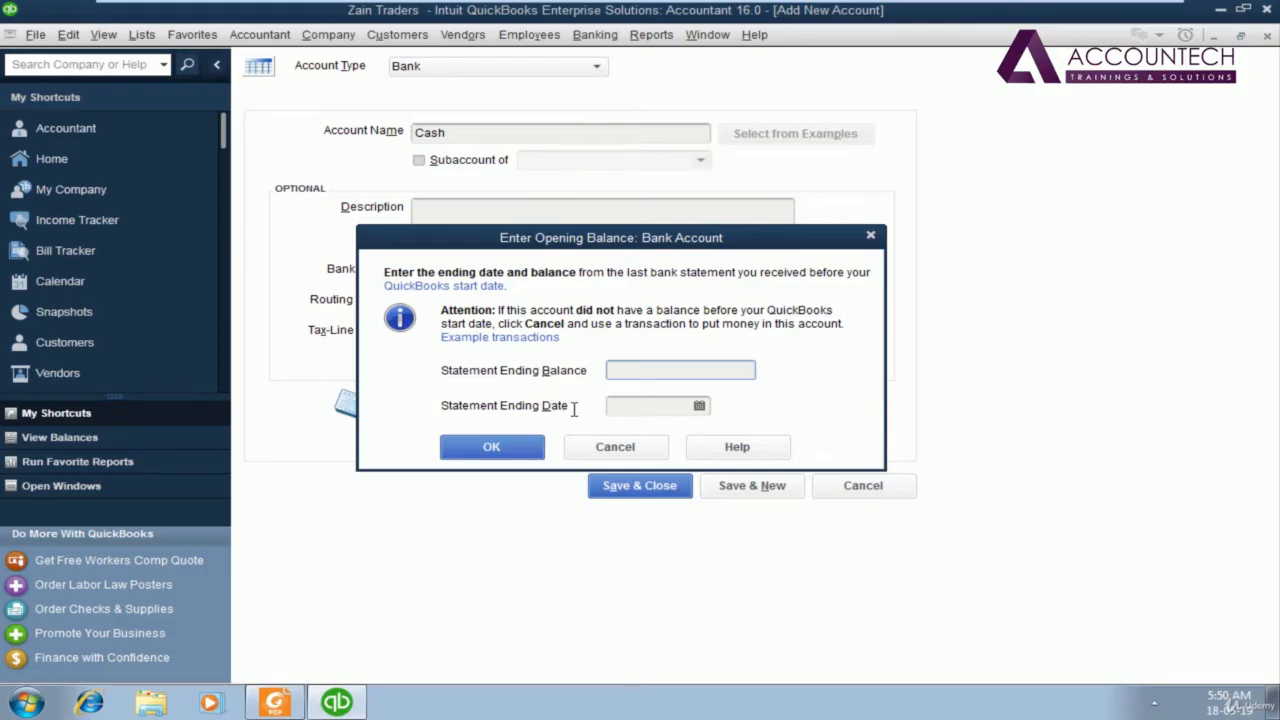
key("alt+Tab")
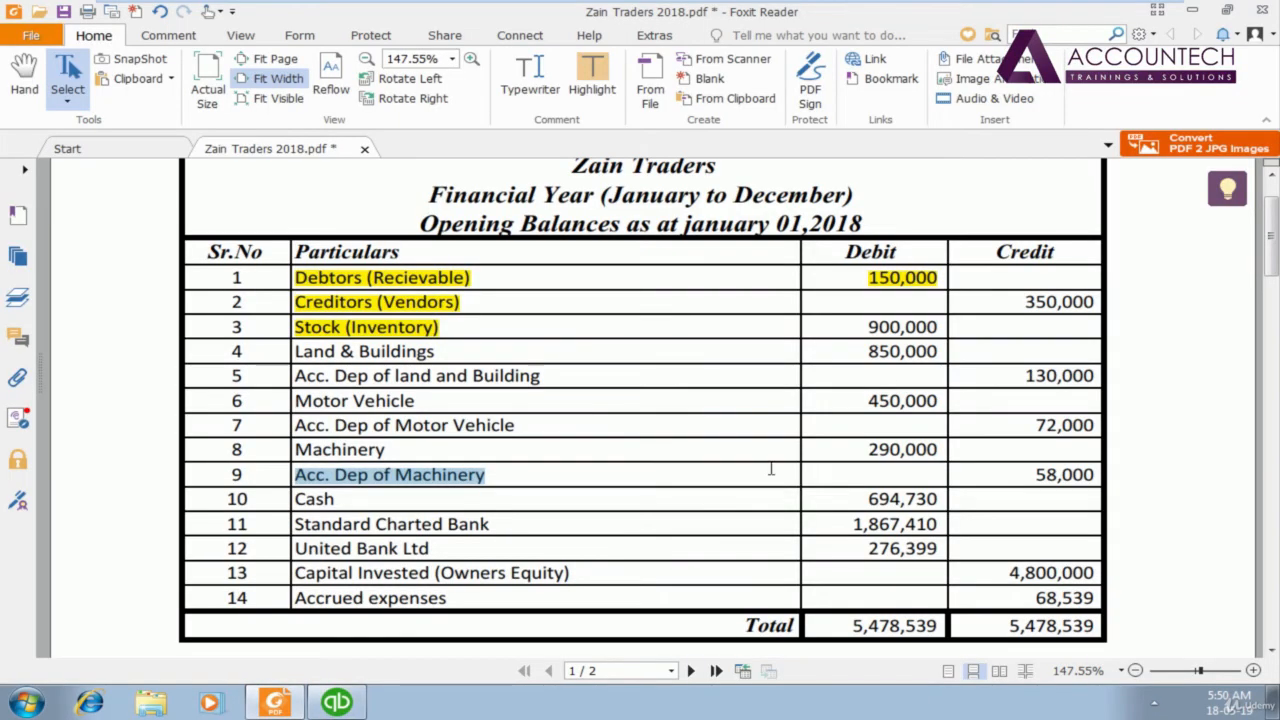
key("alt+Tab")
type("694,730")
key("Tab")
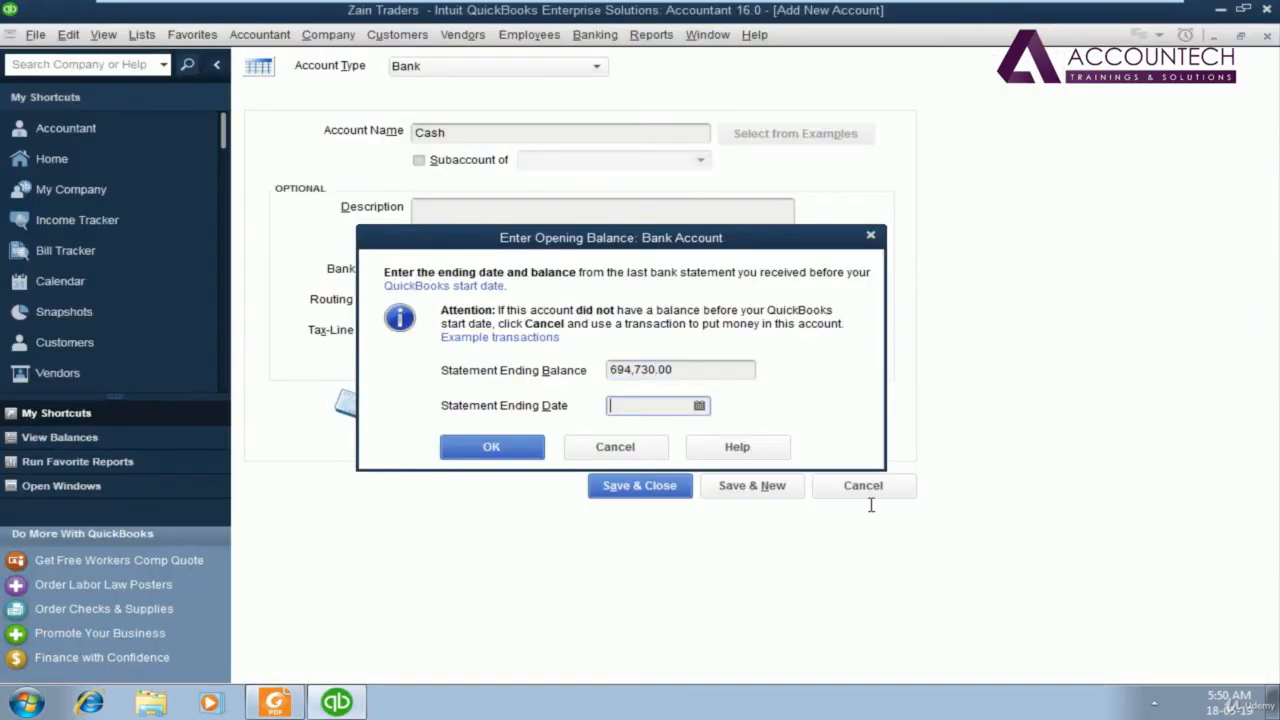
type("01-01-2018")
key("Tab")
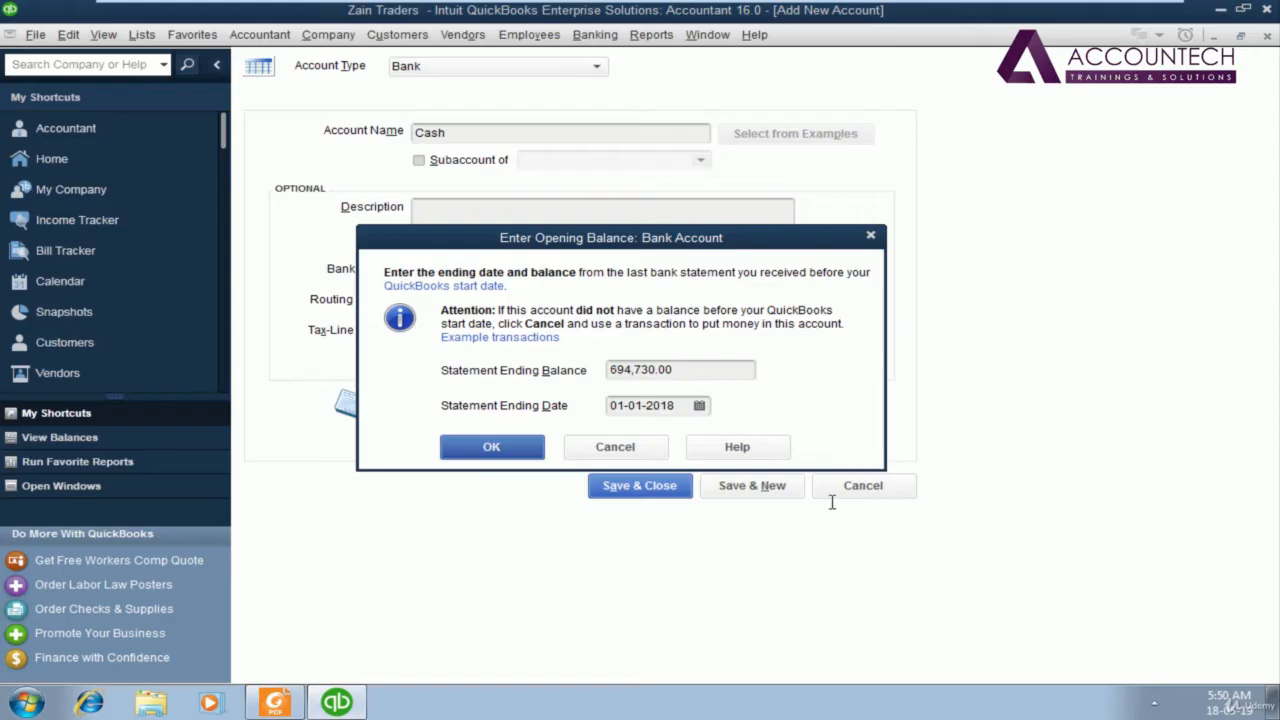
left_click(514, 450)
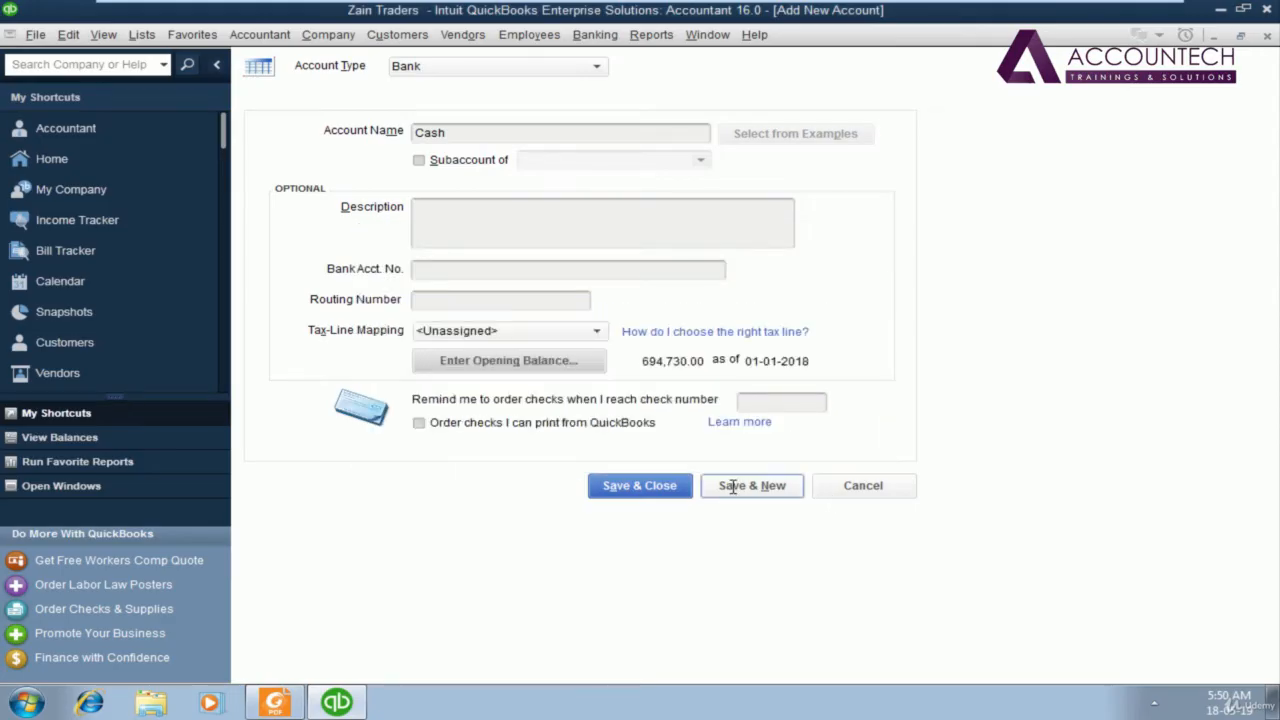
- Save the Cash account and name the next new bank account "Standard Charted Bank", as listed in the PDF
left_click(733, 487)
key("alt+Tab")
key("alt+Tab")
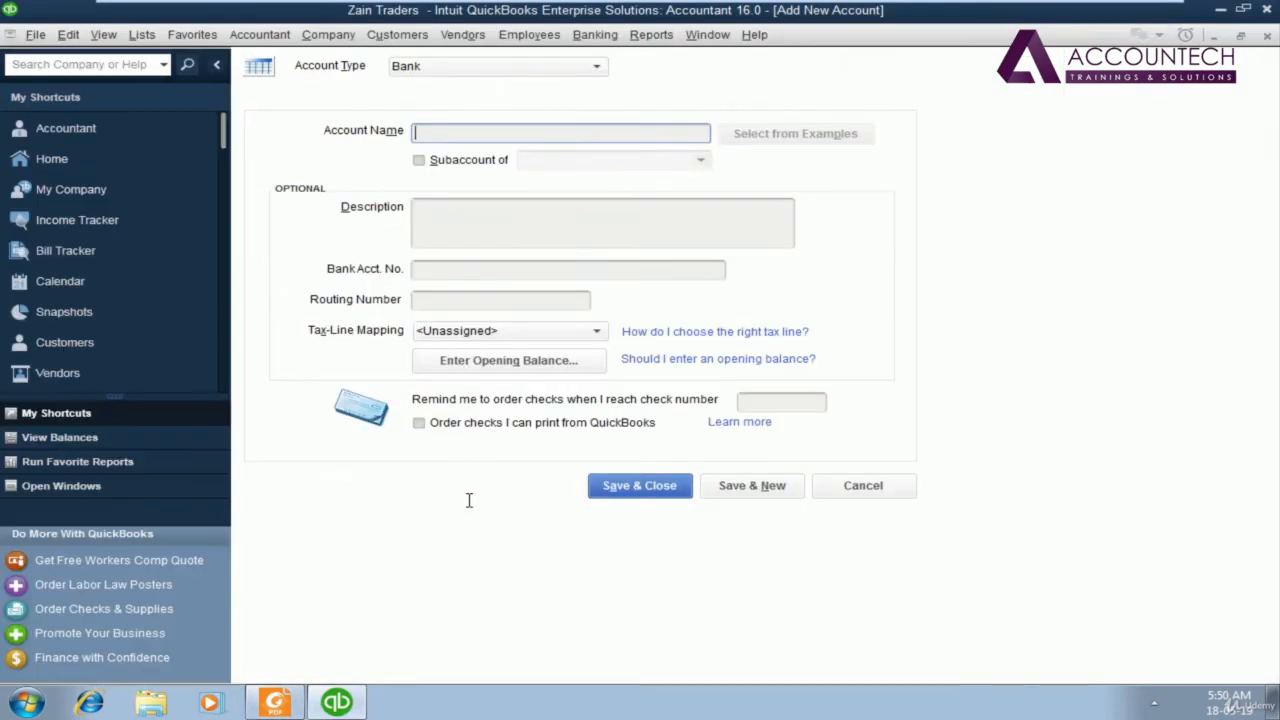
key("alt+Tab")
key("alt+Tab")
key("alt+Tab")
key("alt+Tab")
type("Standard Charted Bank")
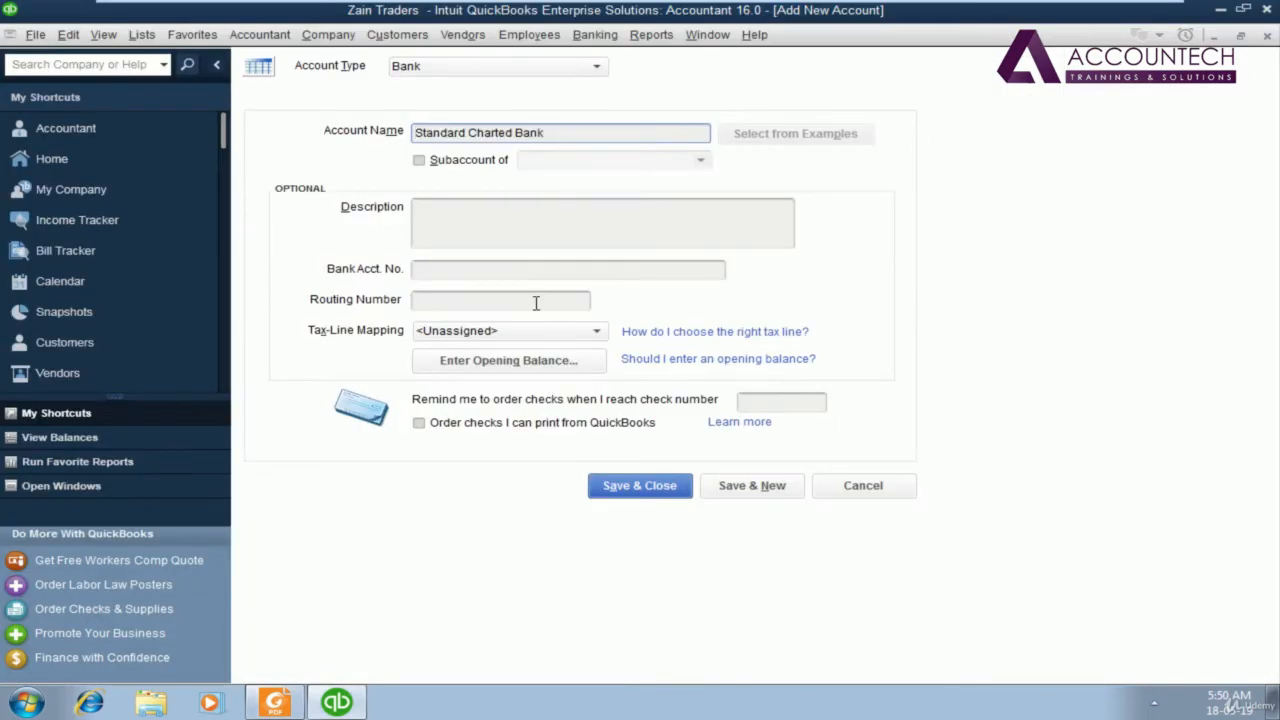
- Set the Standard Charted Bank statement ending balance to 1,867,410 from the PDF, dated 01-01-2018, and confirm it
left_click(540, 360)
key("alt+Tab")
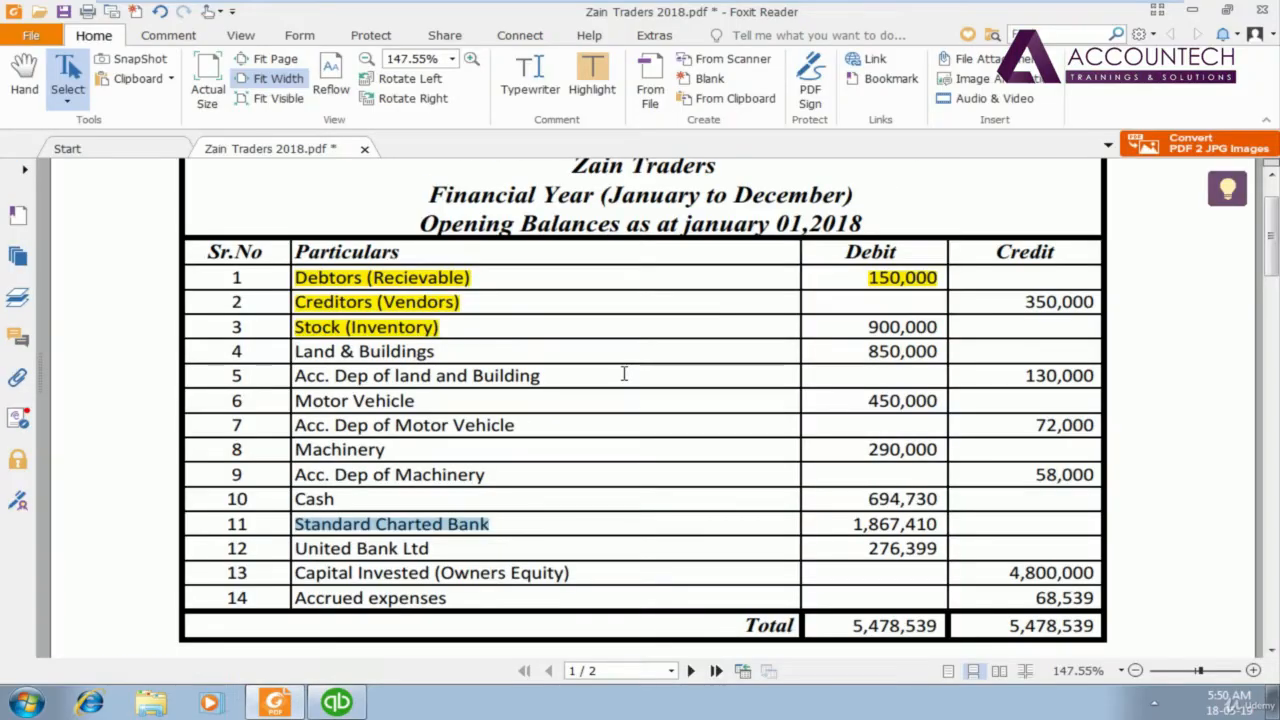
key("alt+Tab")
type("1,867,410")
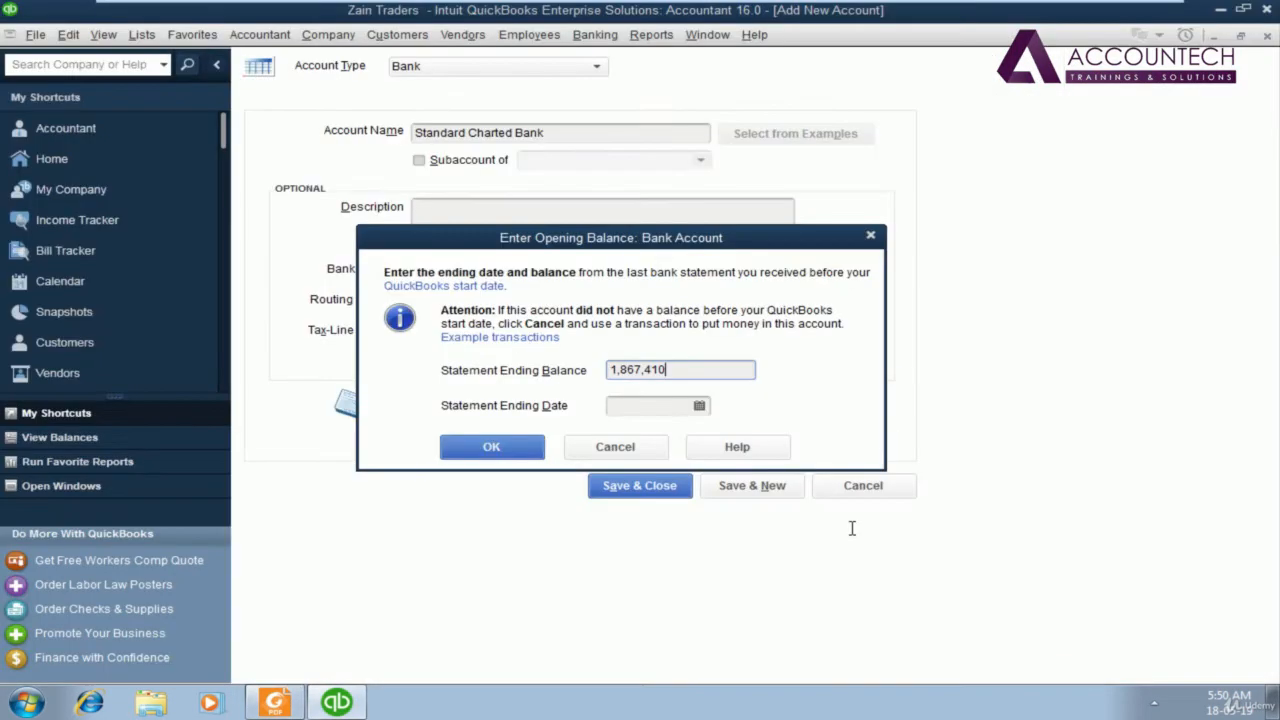
key("Tab")
type("01-01-2018")
key("Tab")
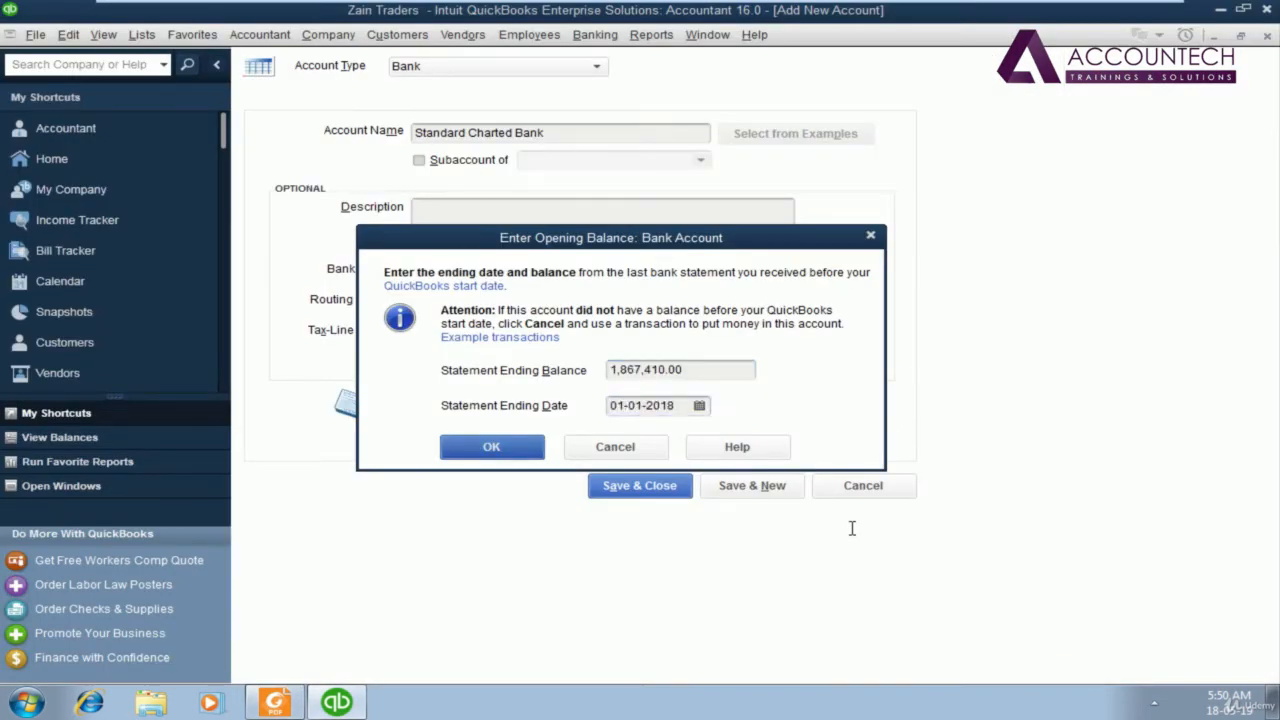
left_click(477, 444)
- Save the Standard Charted Bank account and copy "United Bank Ltd" from the PDF into the next bank account's name
left_click(734, 476)
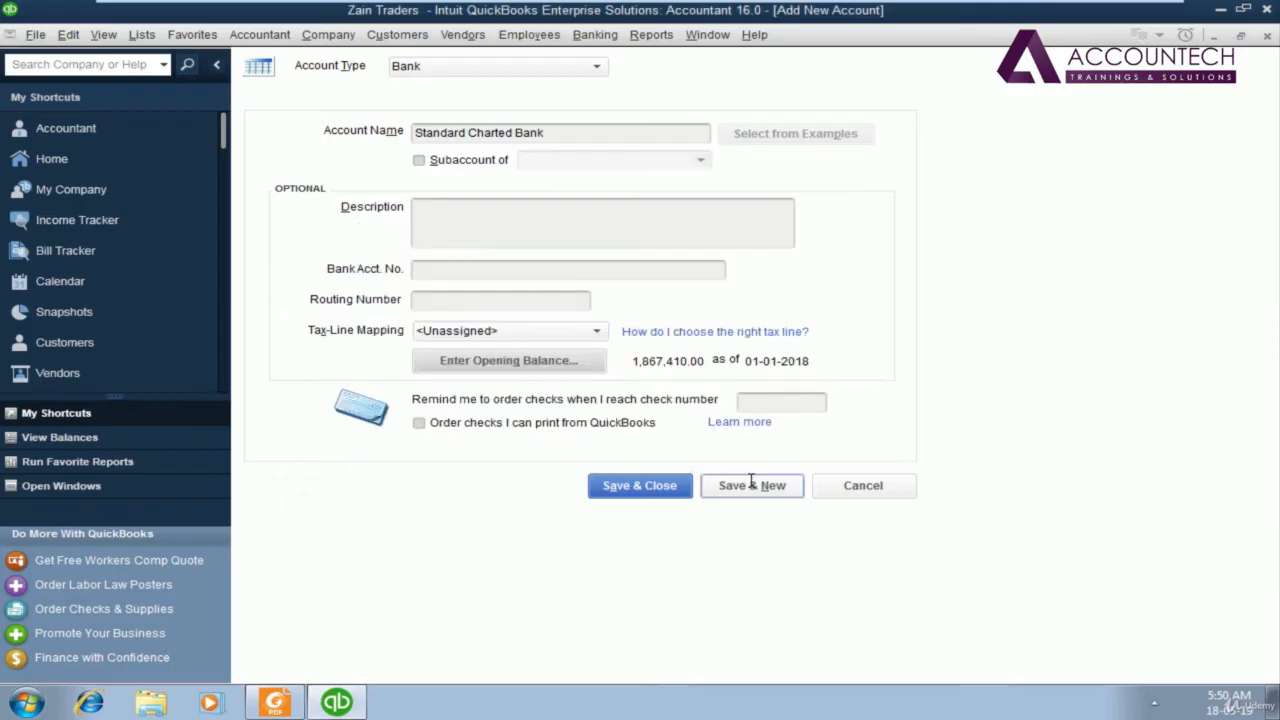
key("alt+Tab")
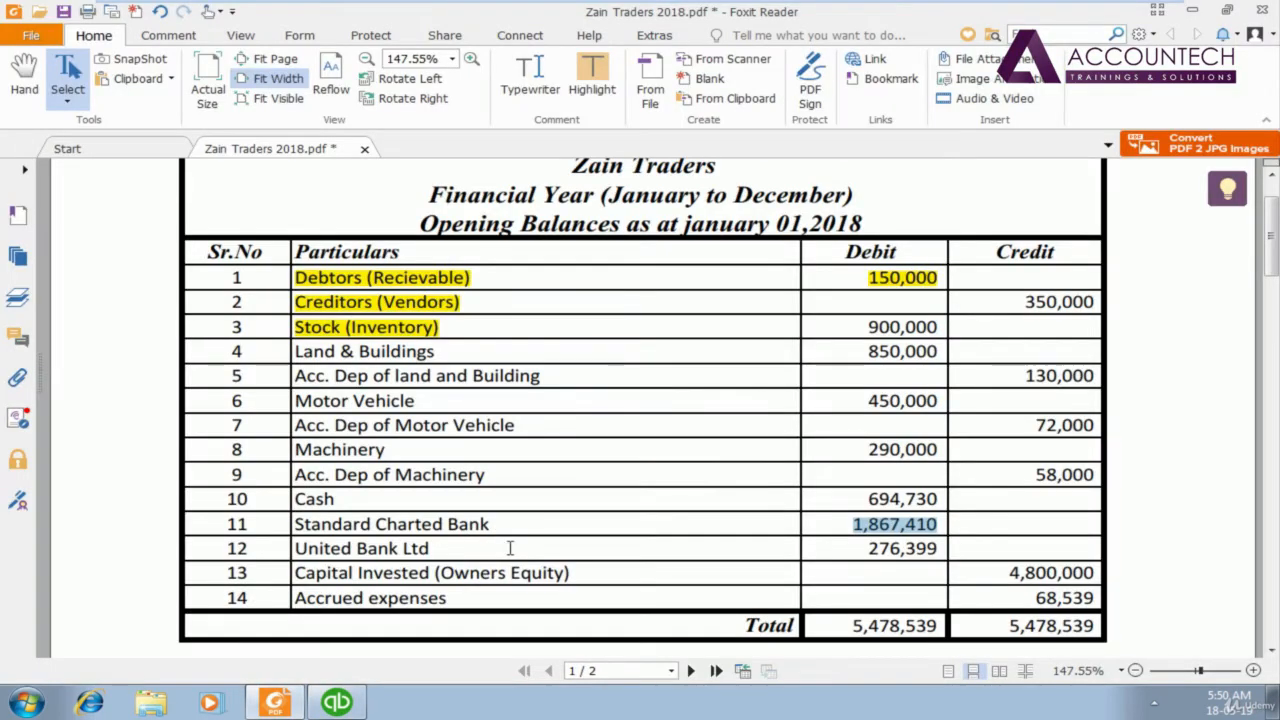
key("alt+Tab")
key("alt+Tab")
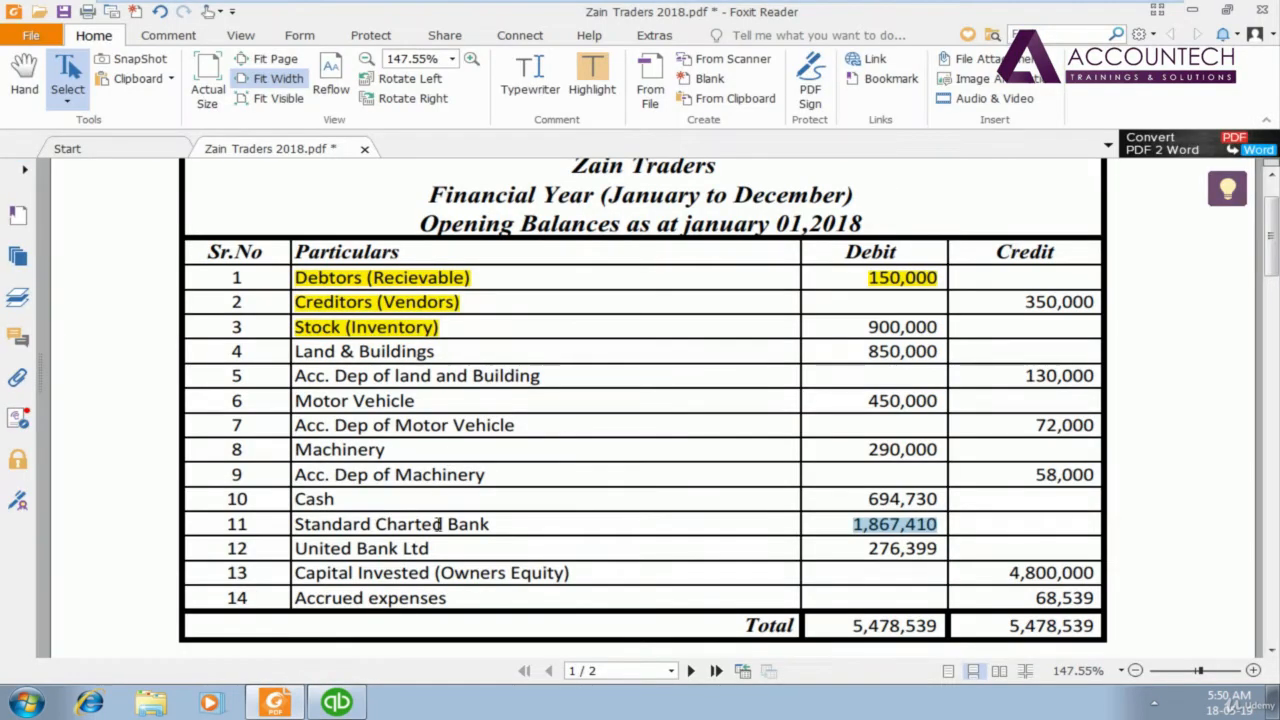
left_click_drag(440, 548, 294, 548)
key("ctrl+c")
key("alt+Tab")
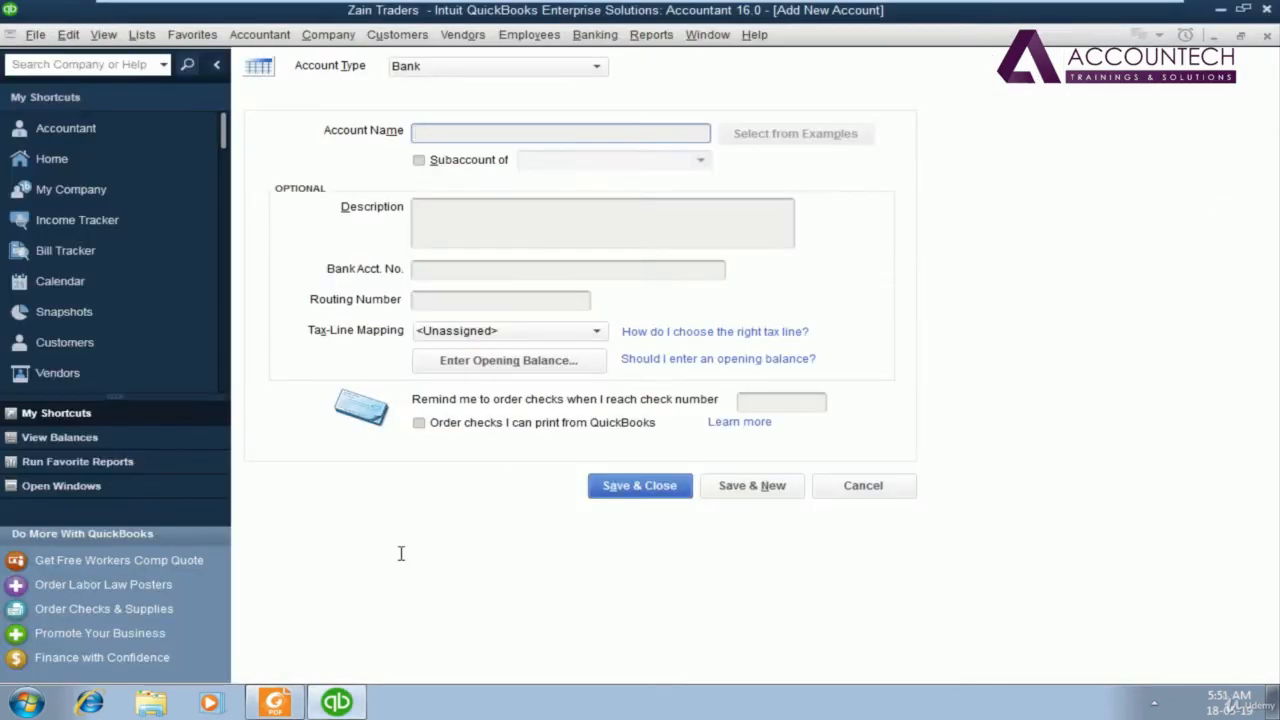
key("ctrl+v")
key("Tab")
- Set the United Bank Ltd statement ending balance to 276,399 from the PDF, dated 01-01-2018, and confirm it
left_click(531, 362)
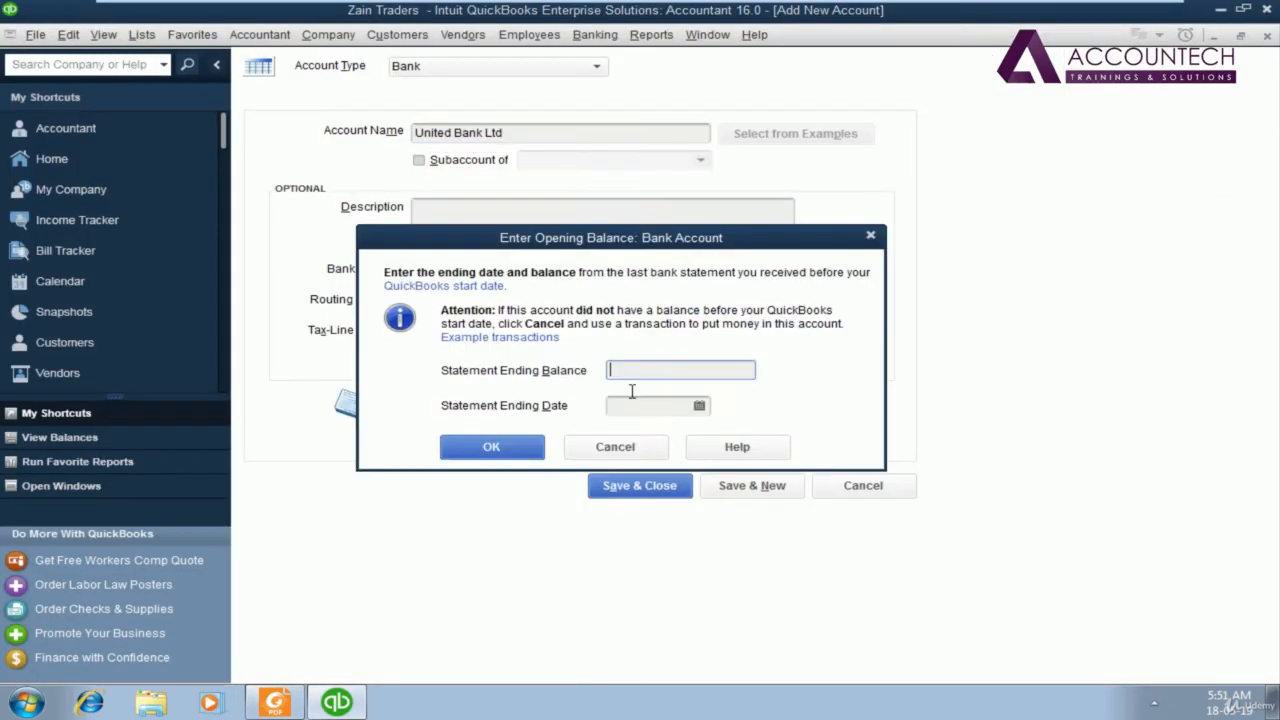
key("alt+Tab")
key("alt+Tab")
key("alt+Tab")
key("alt+Tab")
type("276399")
key("Tab")
type("01-01-2018")
key("Tab")
left_click(478, 440)
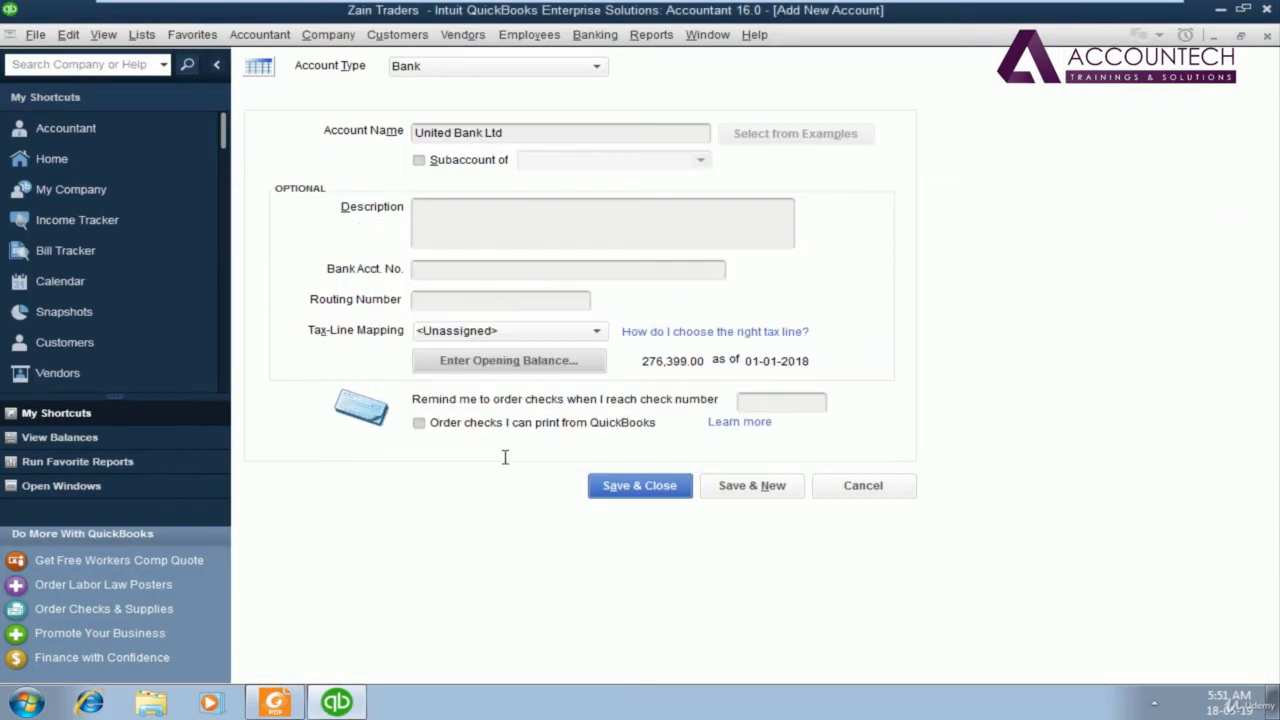
- Save the United Bank Ltd account, starting another new one, and select the Capital Invested (Owners Equity) credit amount in the PDF
left_click(760, 487)
key("alt+Tab")
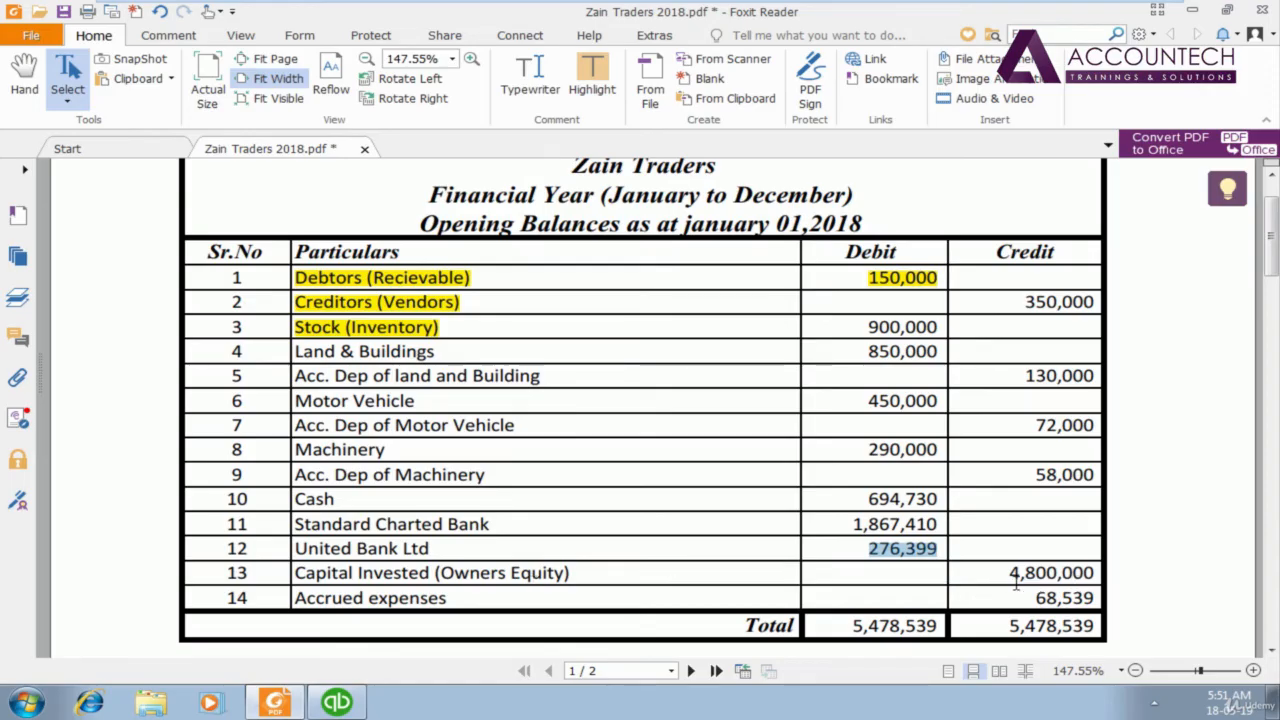
left_click_drag(1007, 573, 1098, 572)
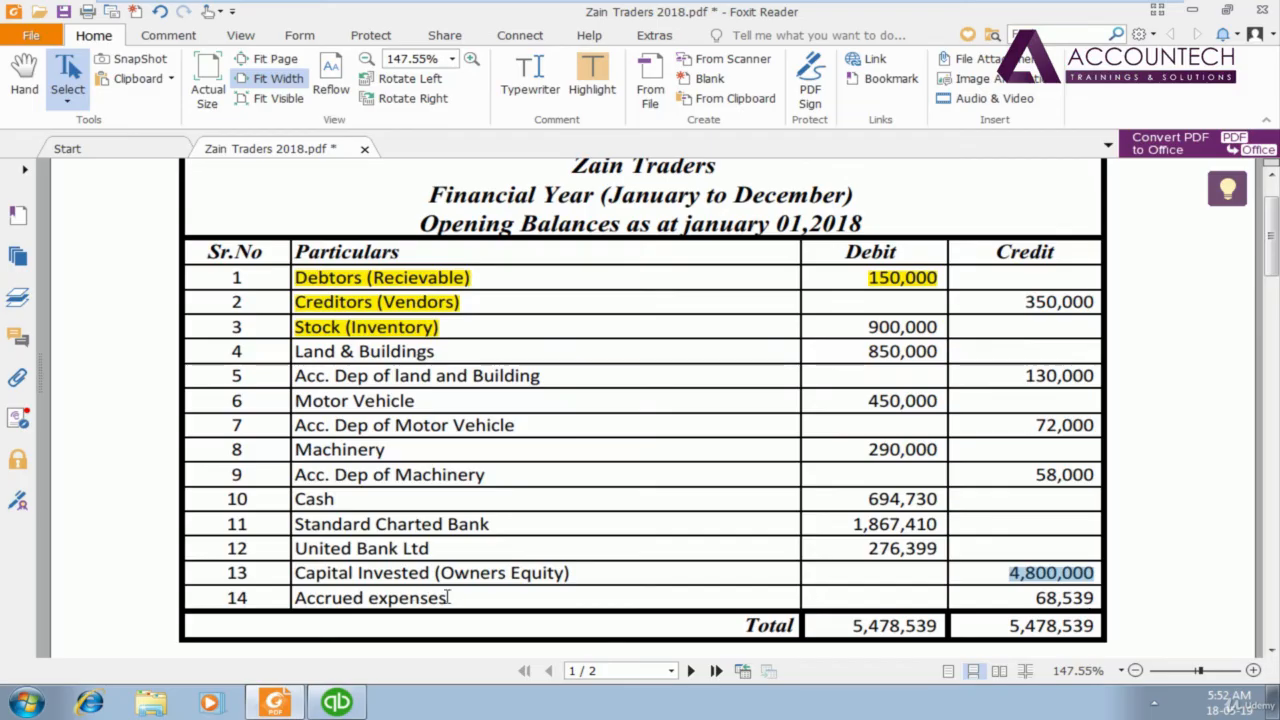
- Copy the account name "Accrued expenses" from row 14 of the opening balances table in the PDF
left_click_drag(457, 594, 292, 600)
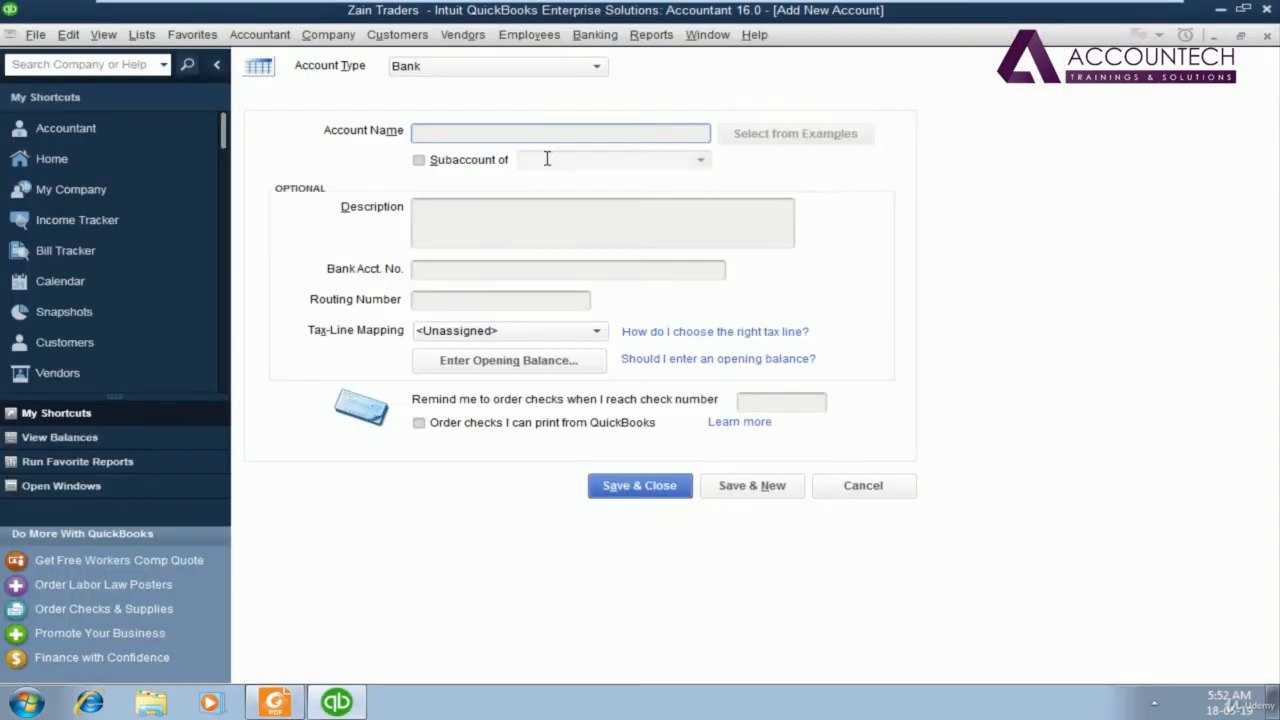
left_click(501, 65)
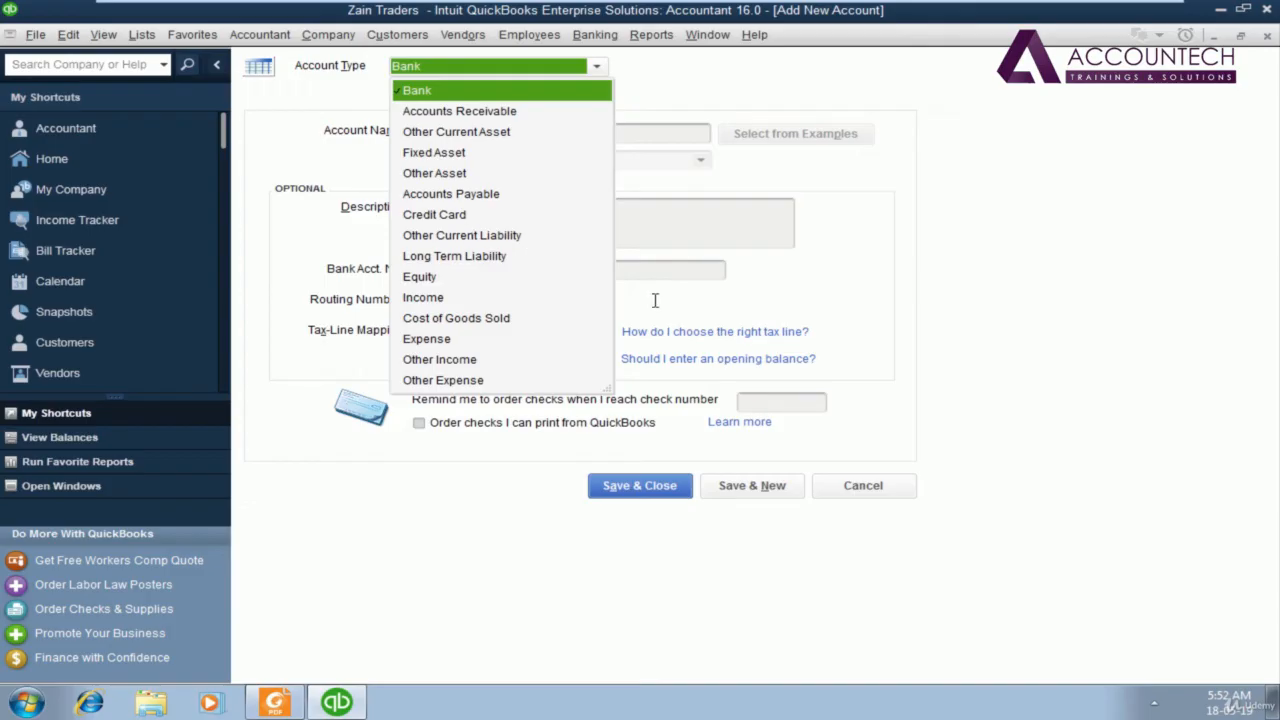
left_click(506, 237)
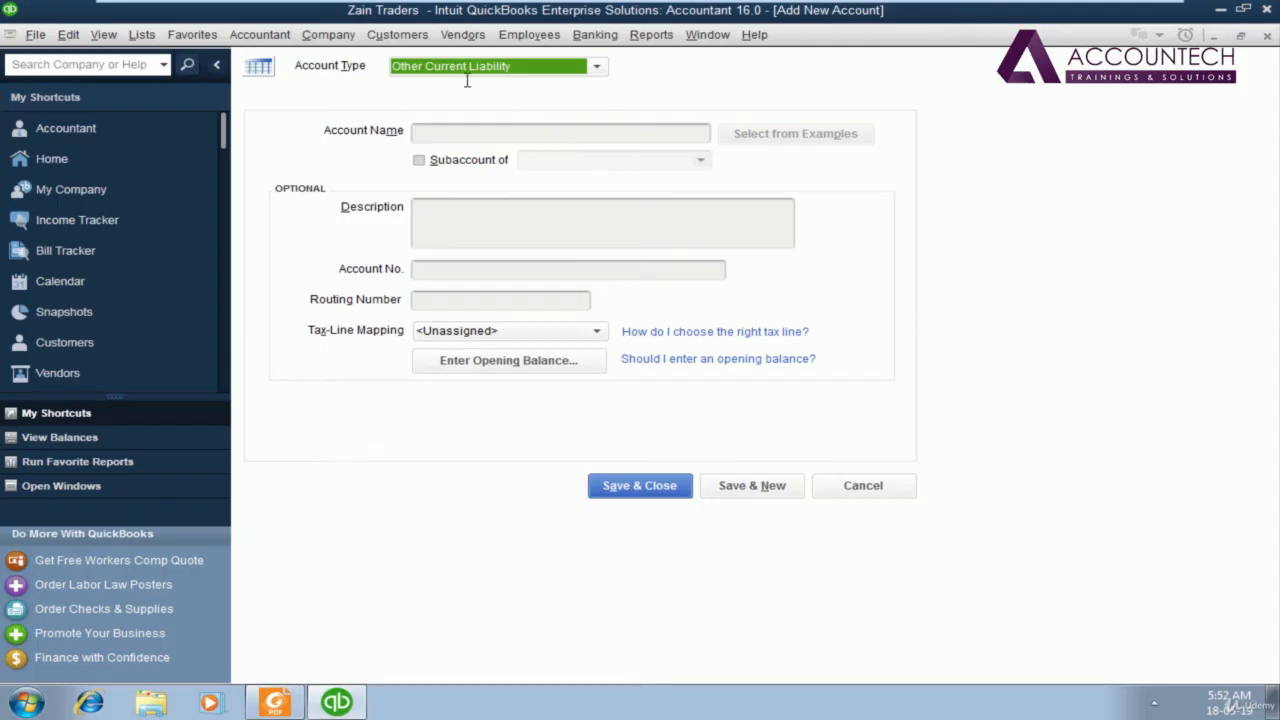
left_click(888, 485)
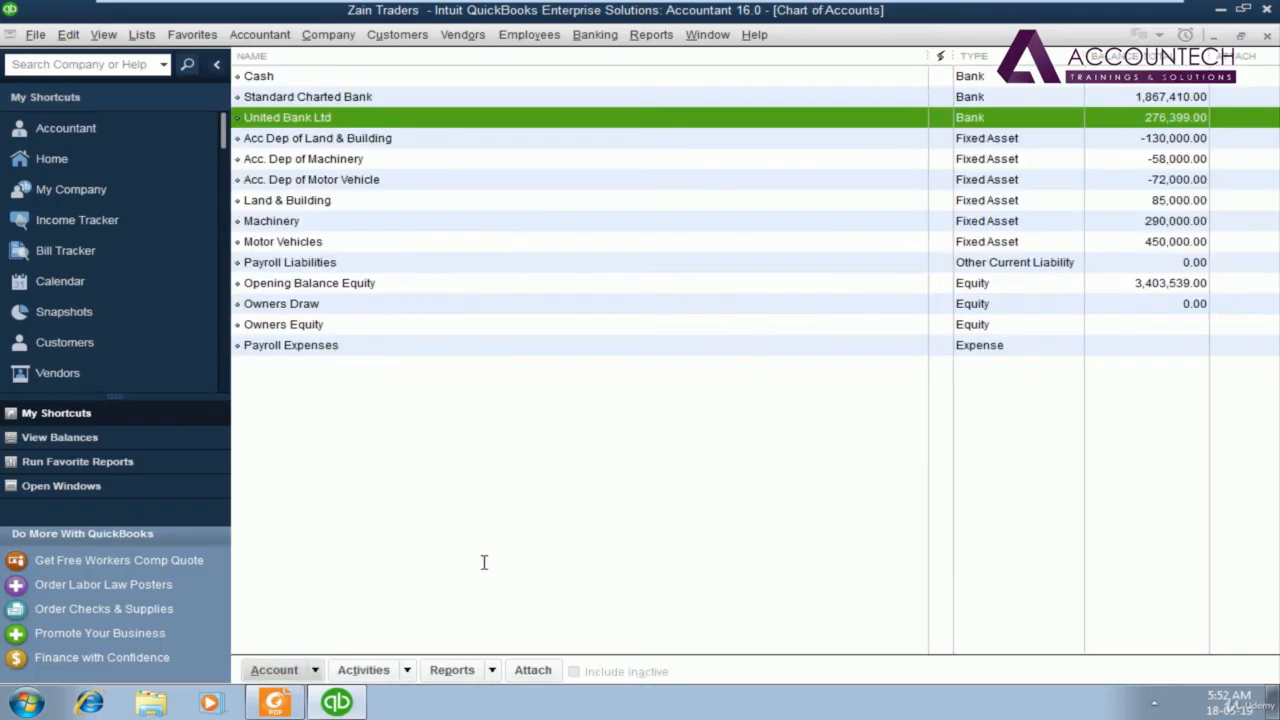
- Start a new account of type Other Current Liability from the chart of accounts and name it "Accrued expenses"
left_click(280, 669)
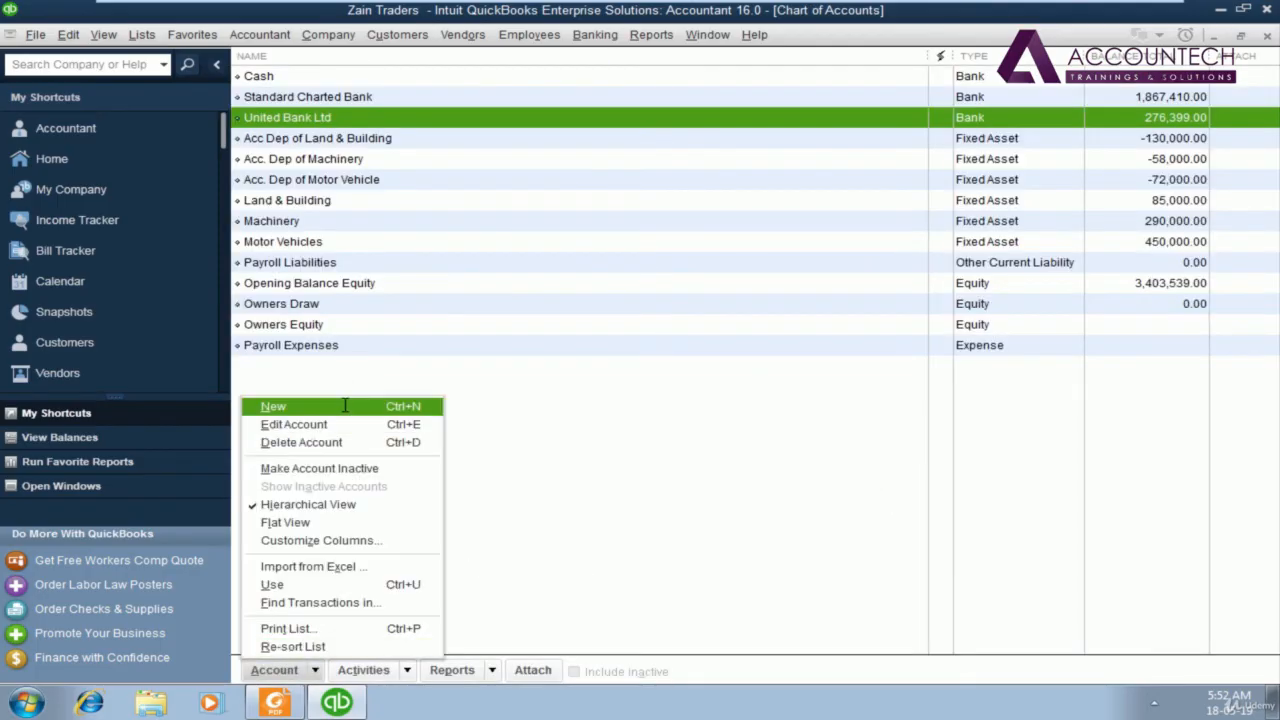
left_click(343, 406)
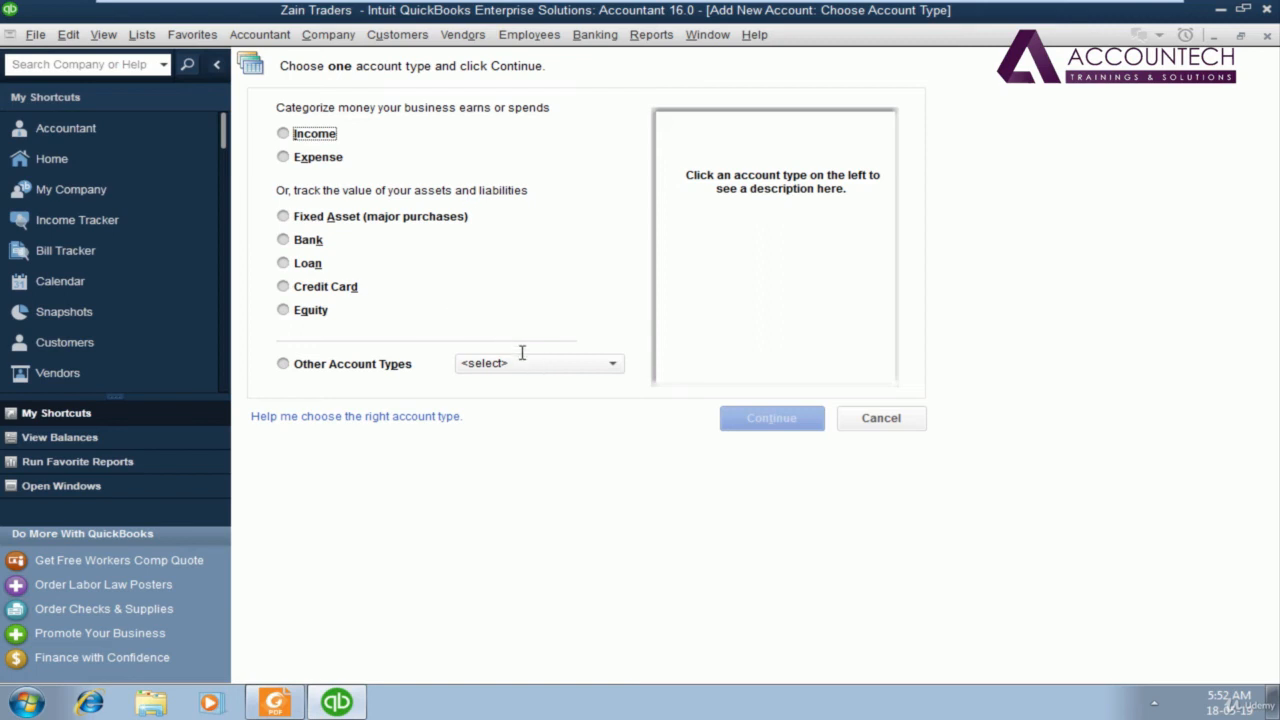
left_click(527, 362)
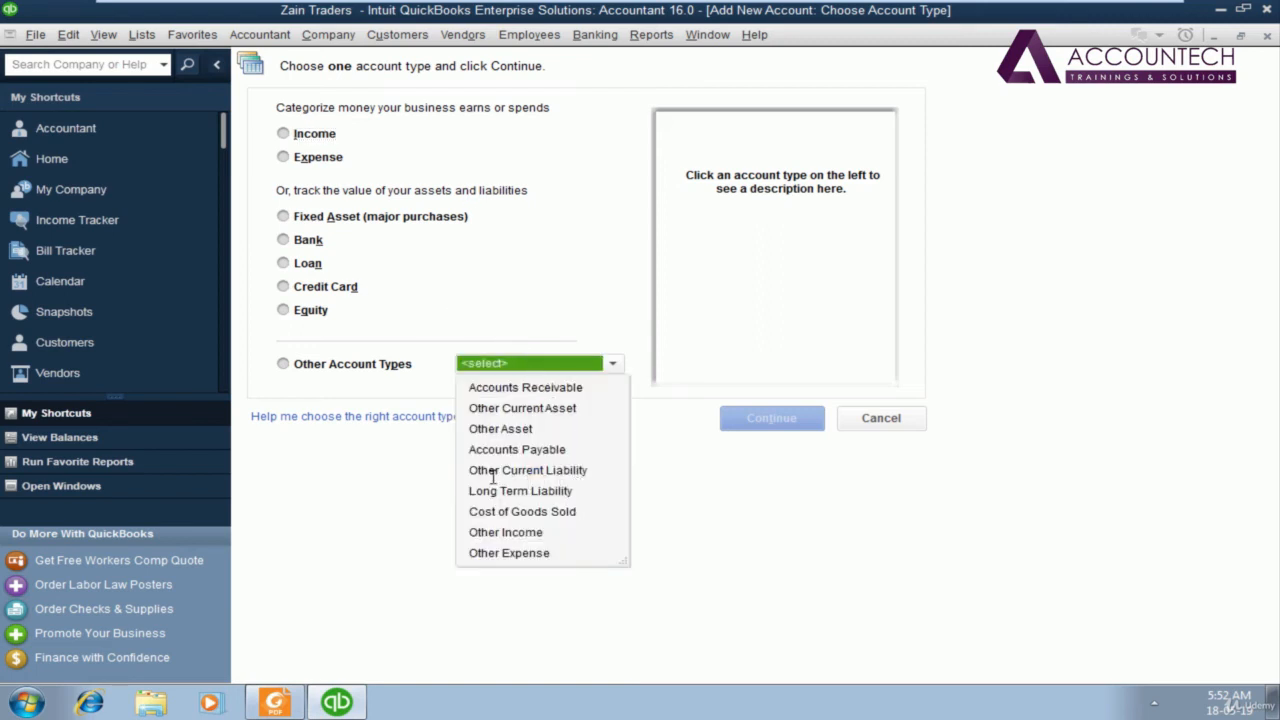
left_click(549, 472)
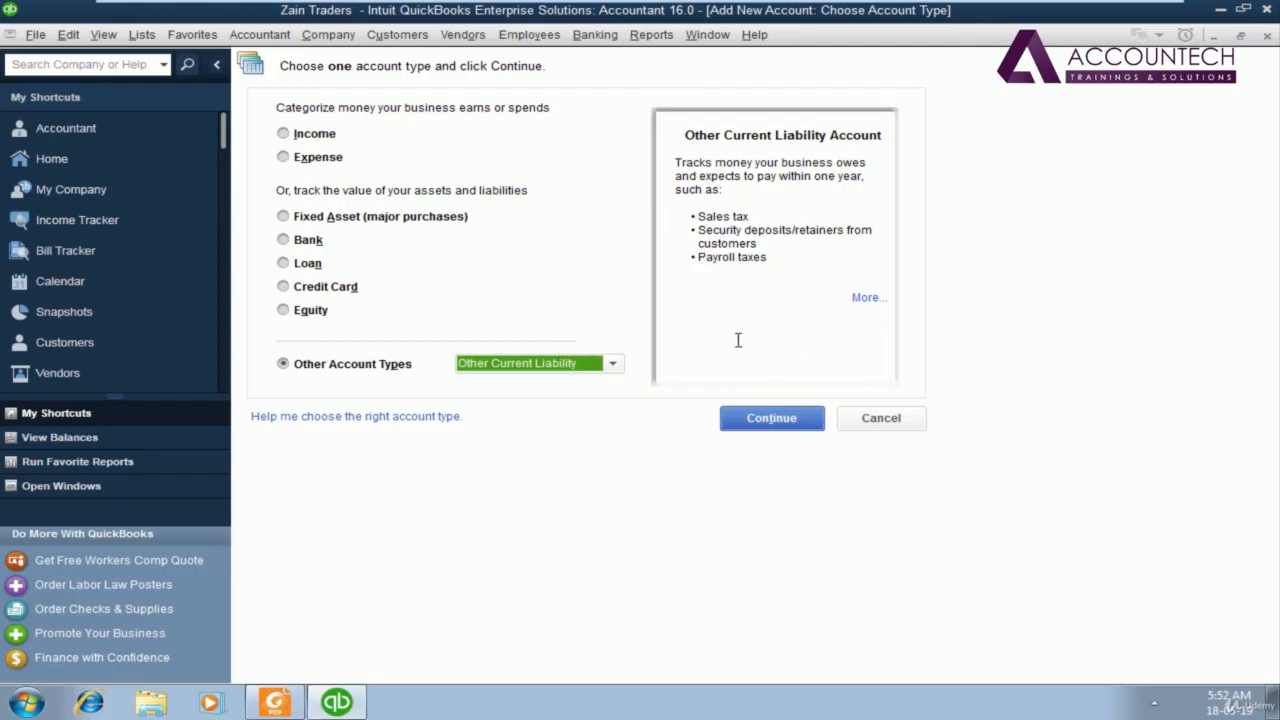
left_click(789, 420)
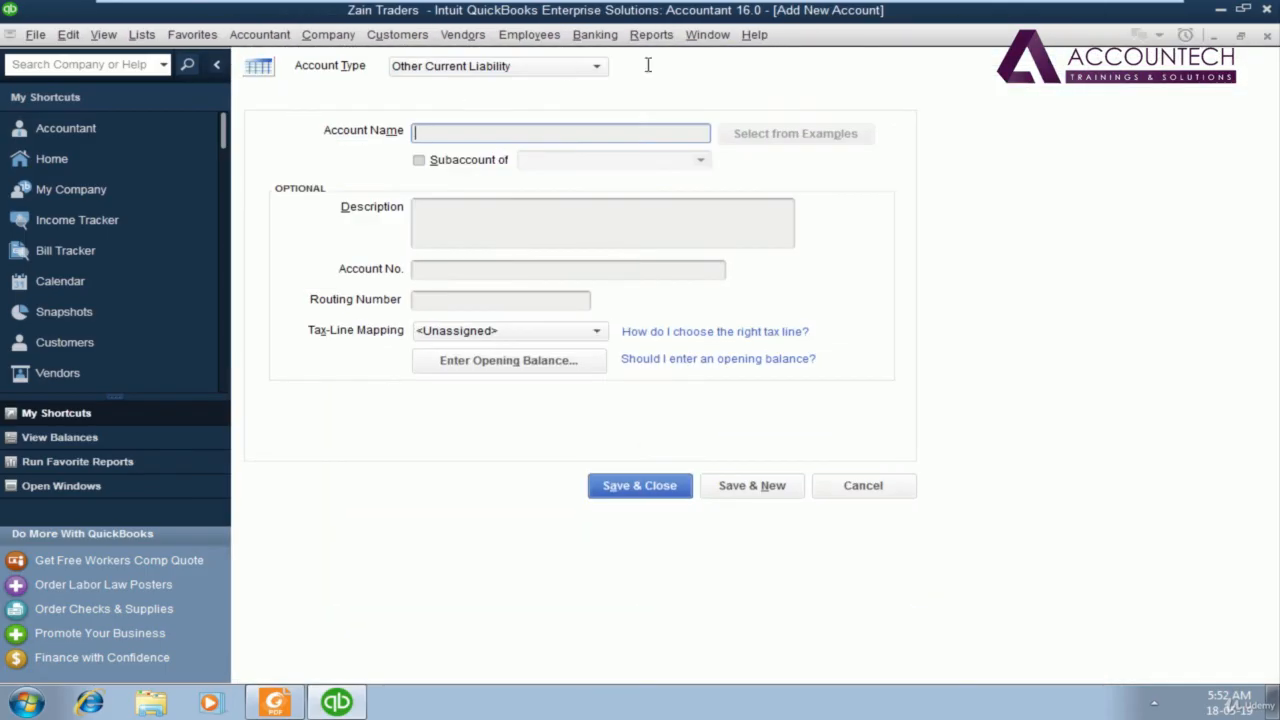
type("Accrued expenses")
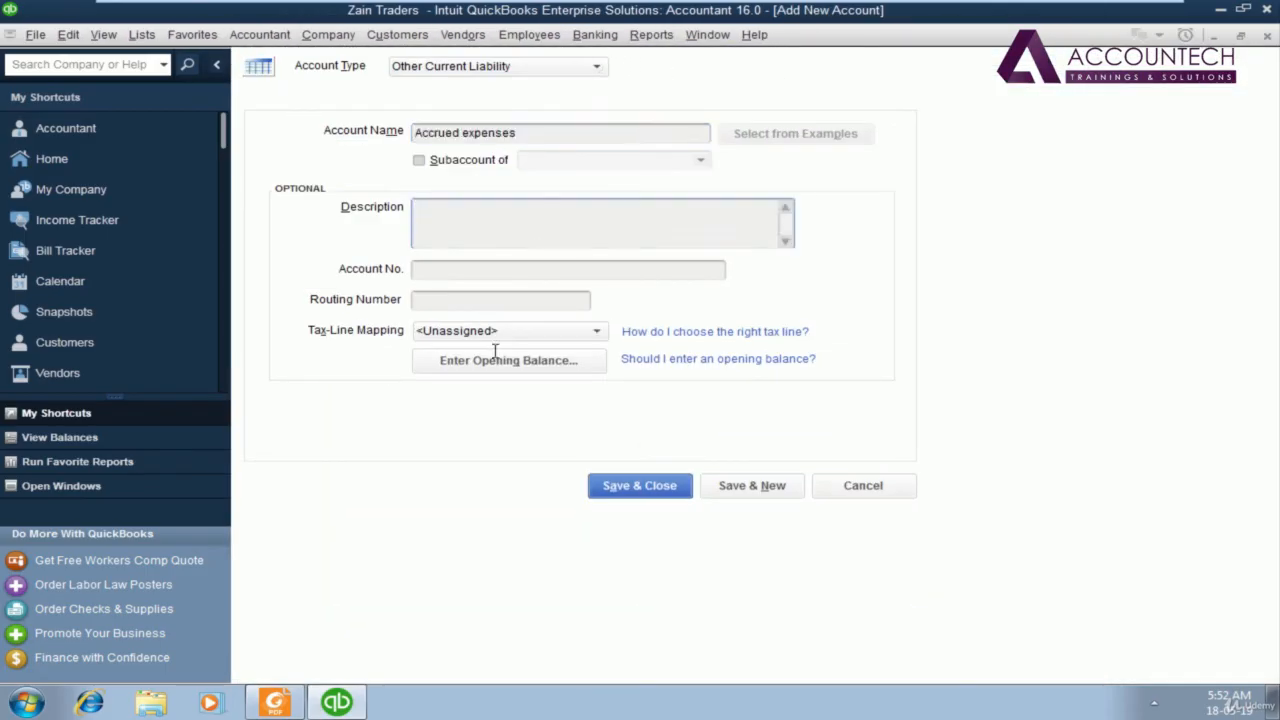
- Set the Accrued expenses account's opening balance to 68,539 and save the account
left_click(495, 357)
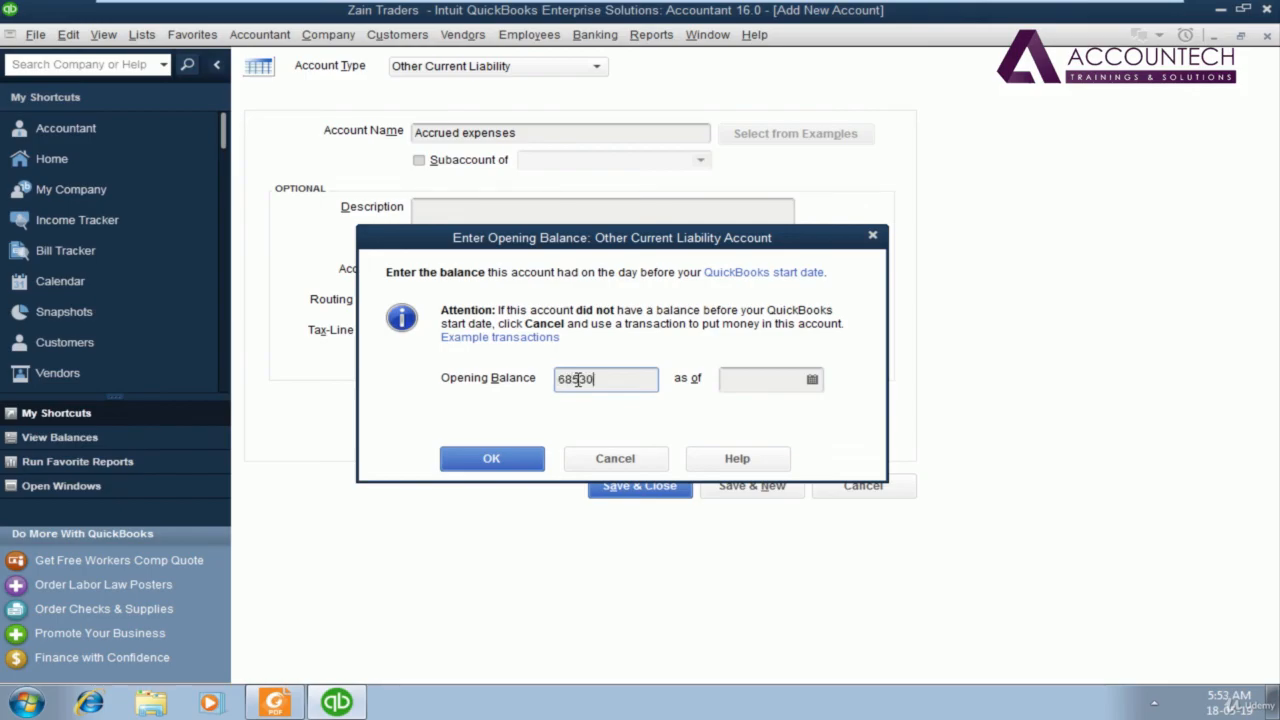
type("9")
key("Tab")
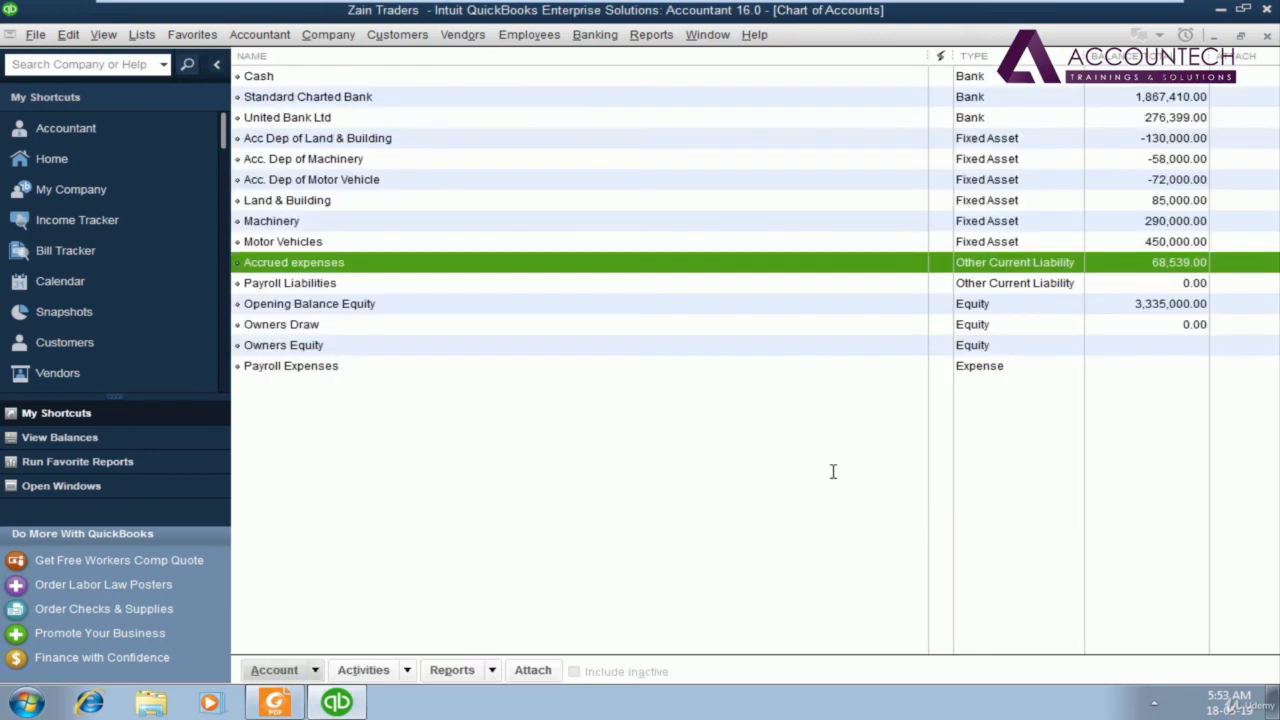